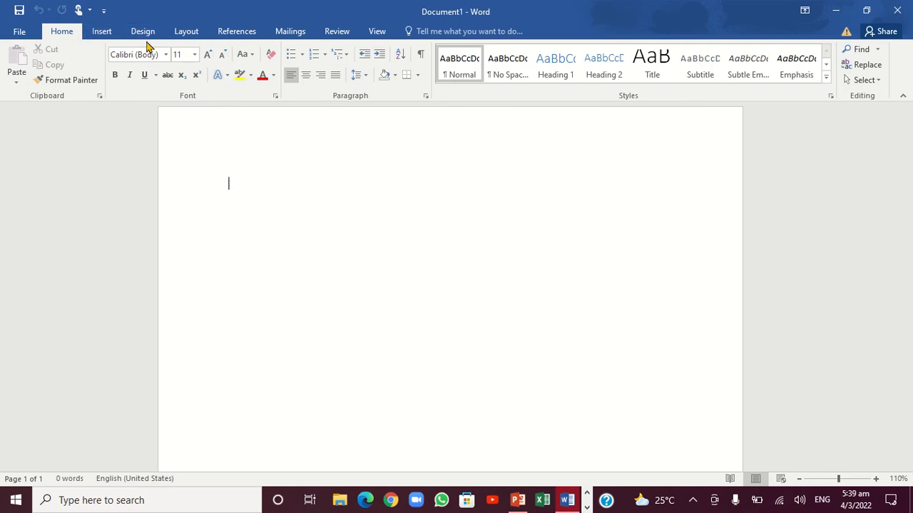
Insert the picture IMG_20220108_094808.jpg from the Desktop folder into the blank document
left_click(102, 33)
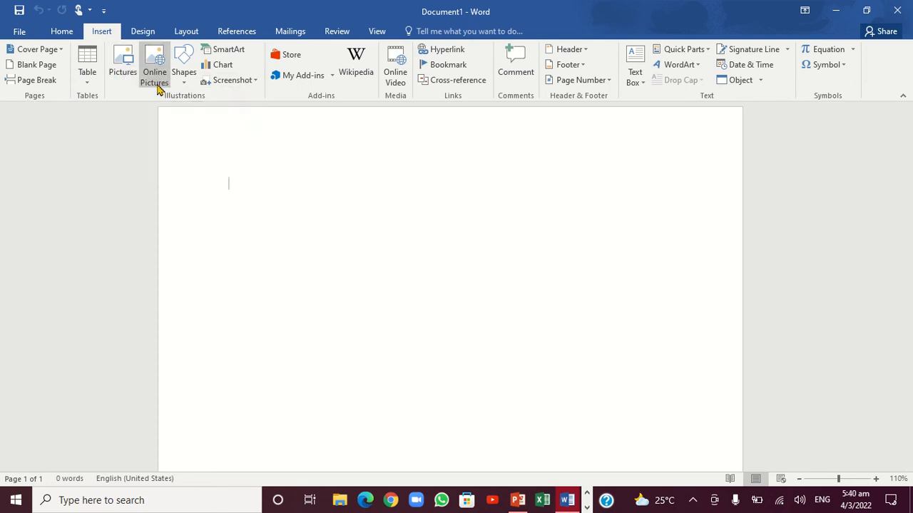
left_click(119, 70)
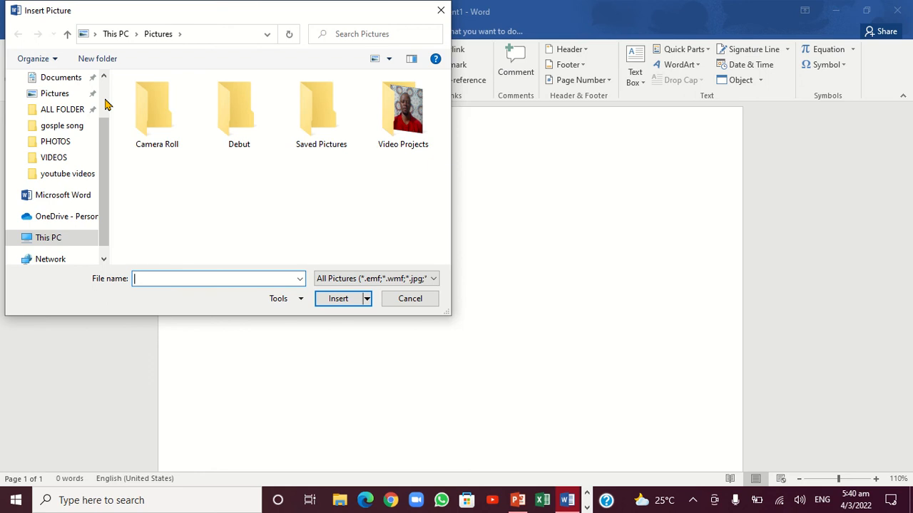
scroll(105, 105, "up", 2)
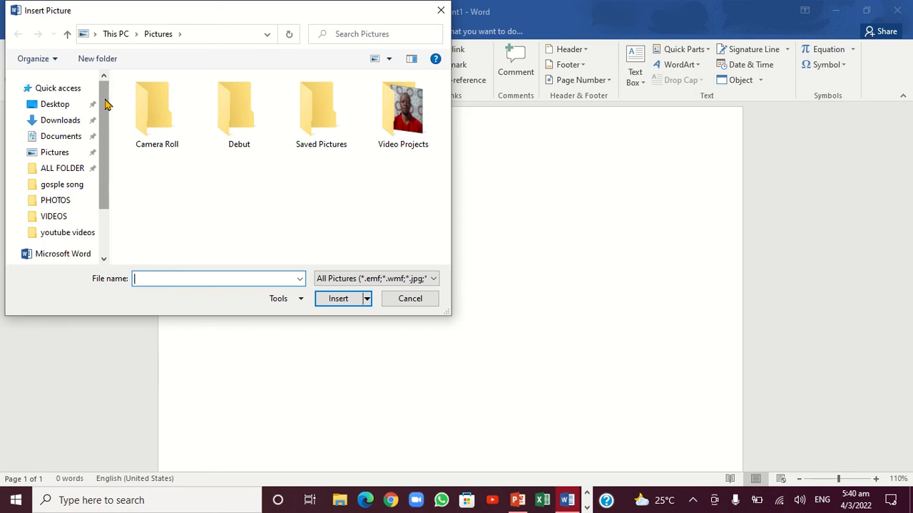
left_click(68, 106)
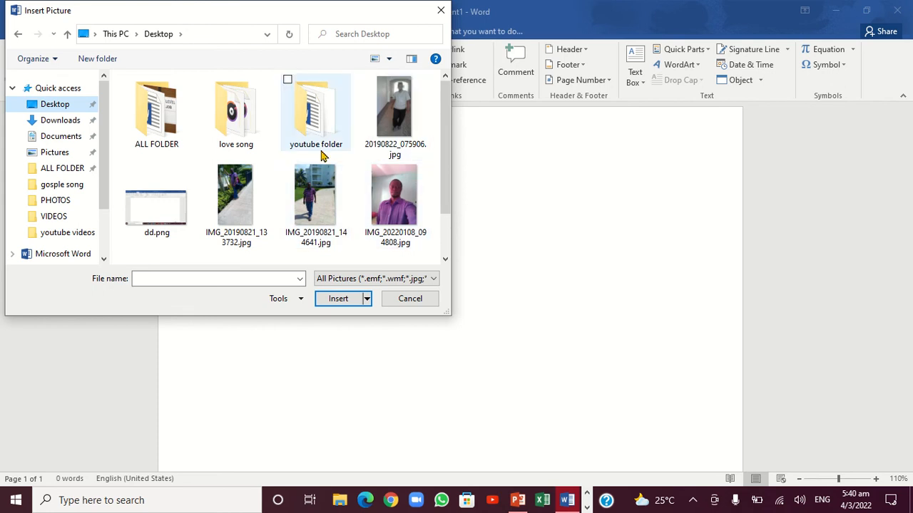
left_click(404, 207)
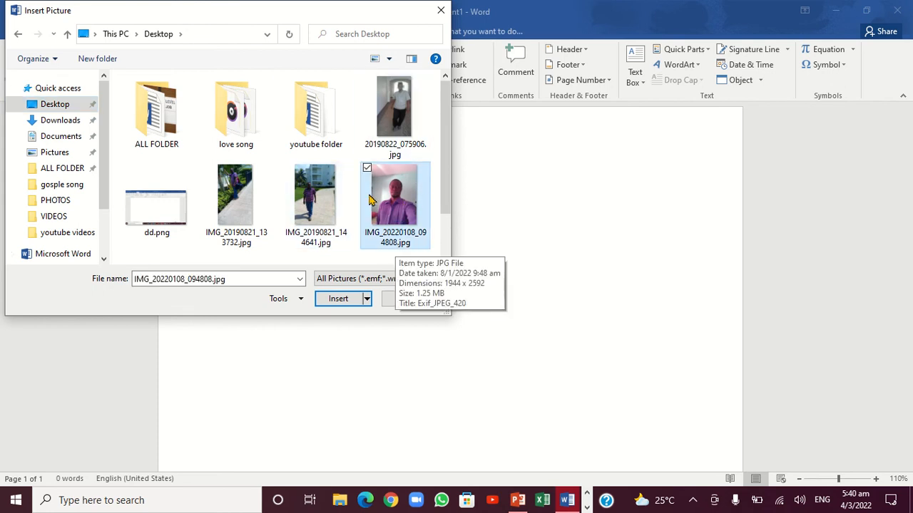
left_click(339, 299)
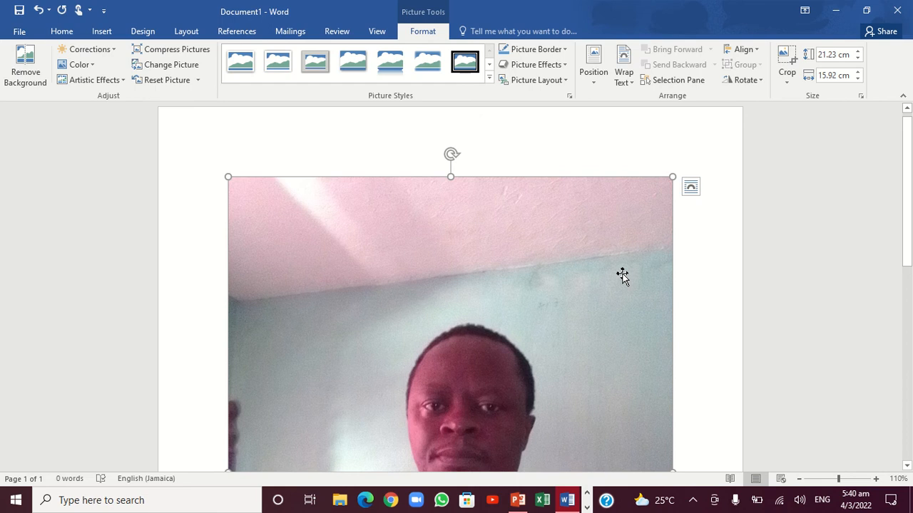
Set the picture's text wrapping to Behind Text and move the picture slightly up the page
right_click(527, 262)
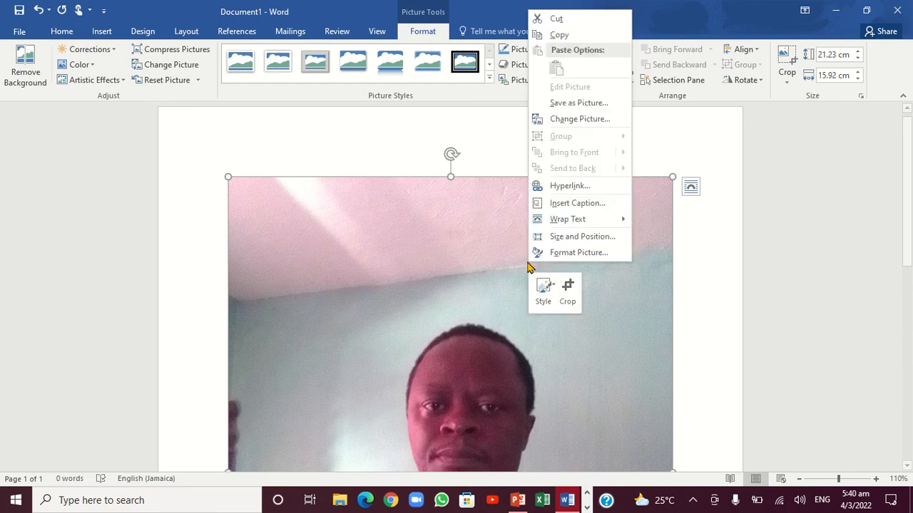
mouse_move(559, 224)
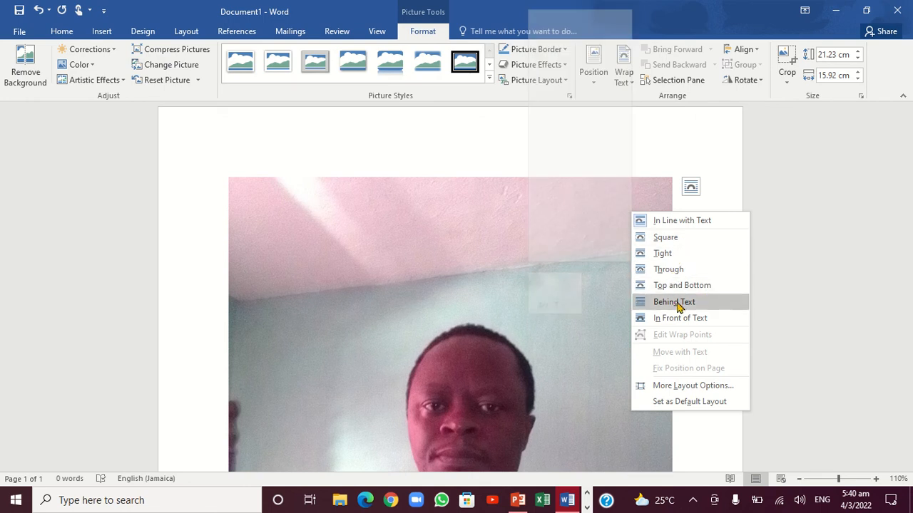
left_click(771, 211)
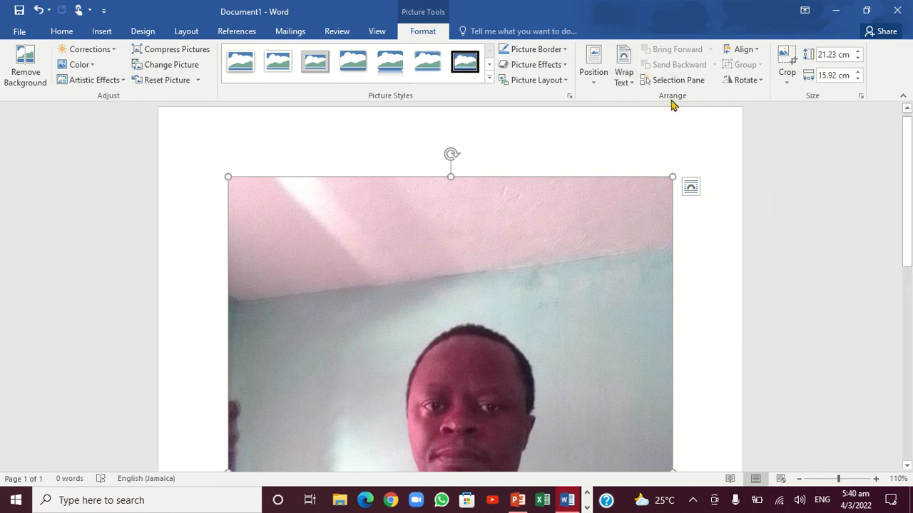
left_click(631, 82)
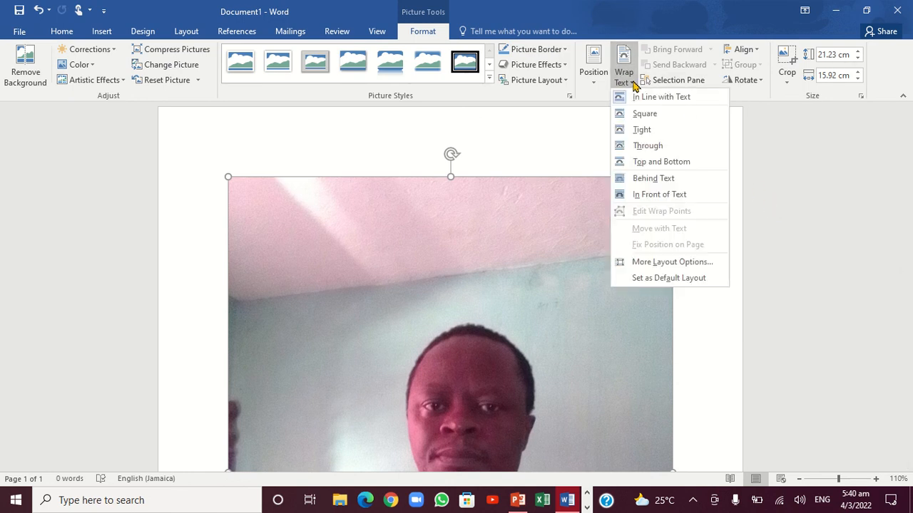
left_click(657, 184)
left_click_drag(551, 213, 534, 193)
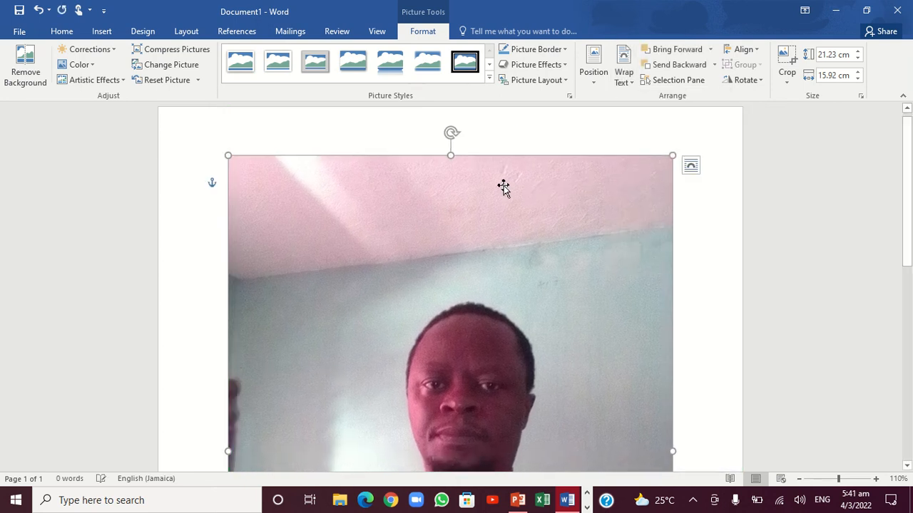
Shrink the picture to about 6.5 cm high by 6.9 cm wide and place it near the middle of the page's width
mouse_move(454, 133)
left_mouse_down()
mouse_move(481, 133)
mouse_move(497, 154)
mouse_move(456, 143)
left_mouse_up()
left_click_drag(670, 155, 583, 258)
scroll(489, 306, "down", 3)
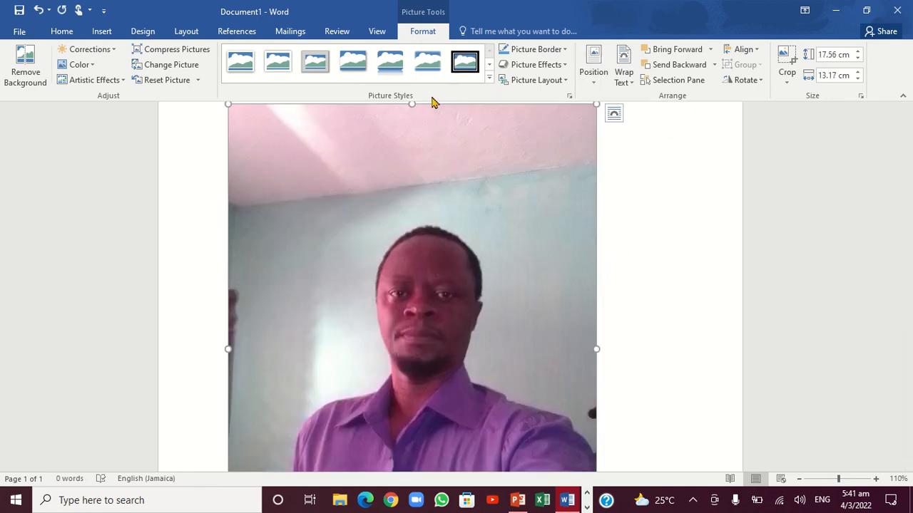
left_click_drag(411, 104, 302, 231)
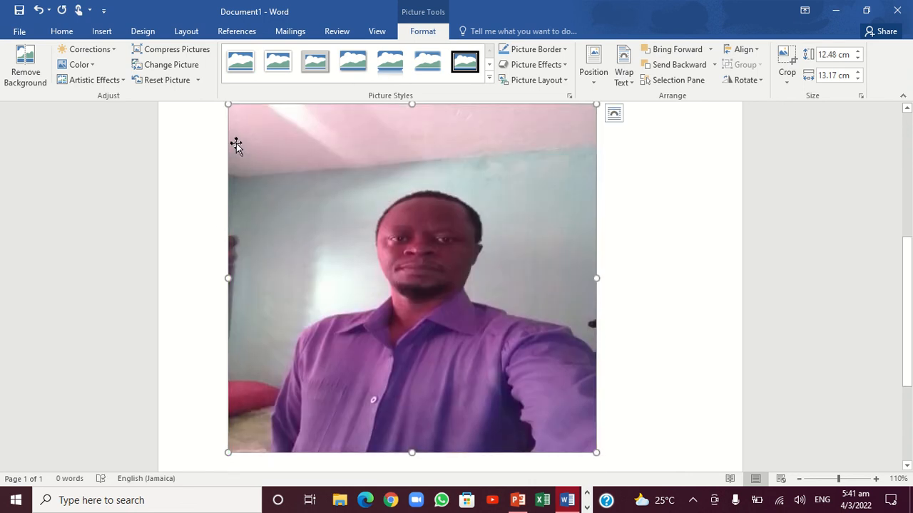
left_click_drag(228, 102, 403, 281)
left_click_drag(497, 326, 467, 223)
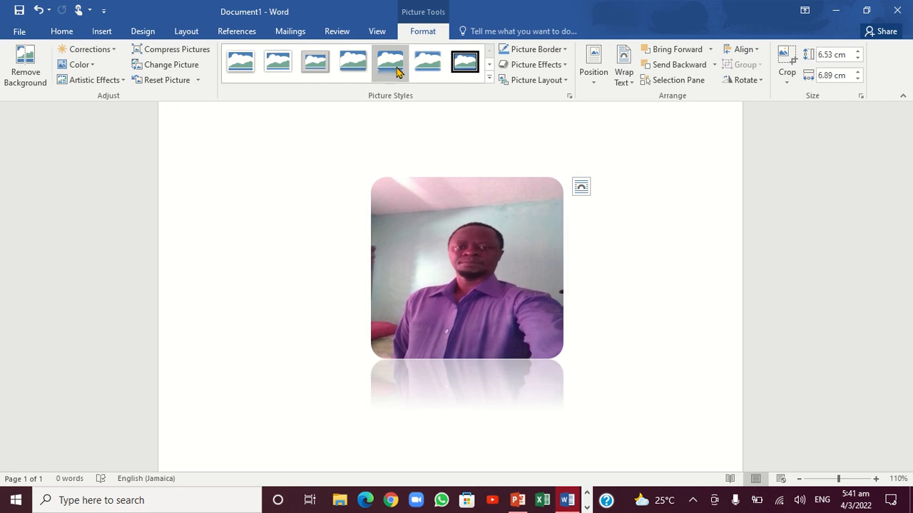
left_click(489, 80)
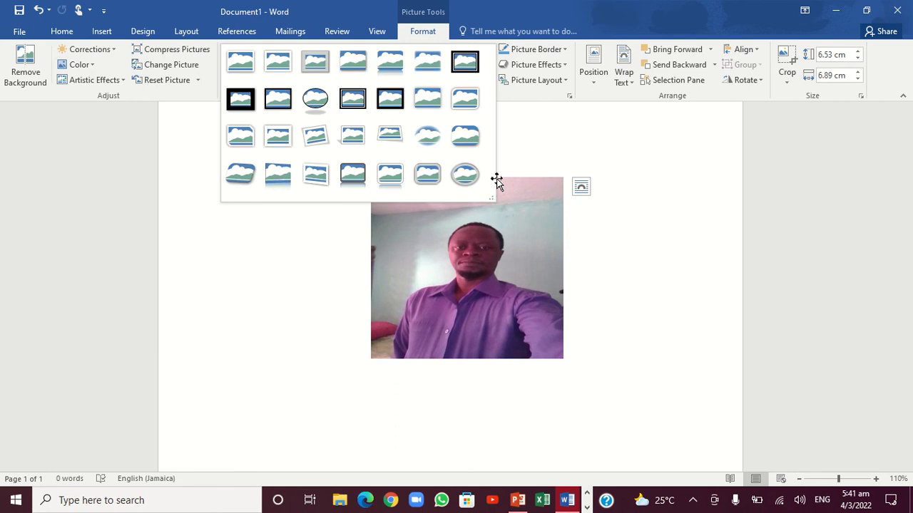
left_click(596, 129)
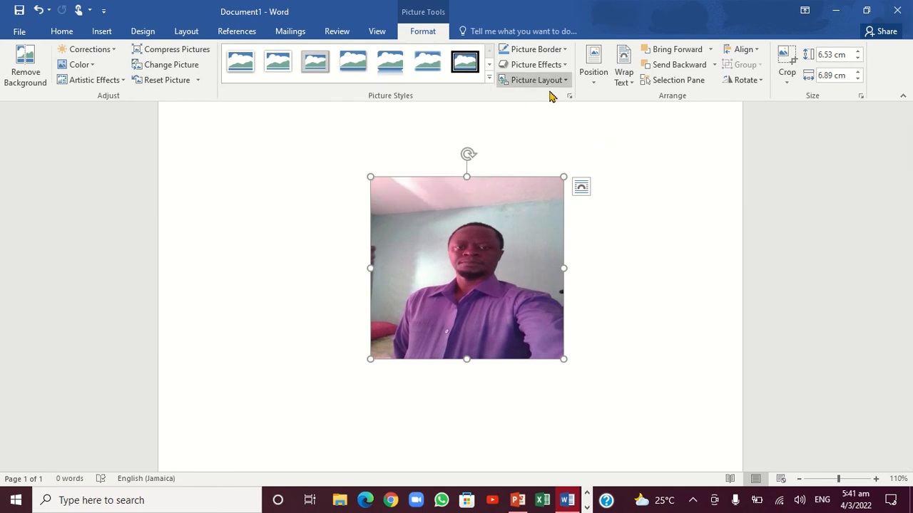
left_click(565, 50)
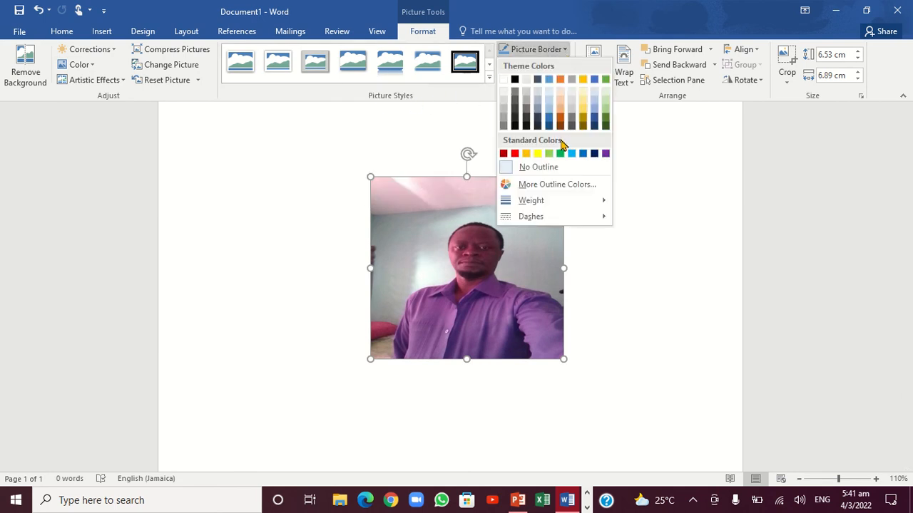
mouse_move(578, 202)
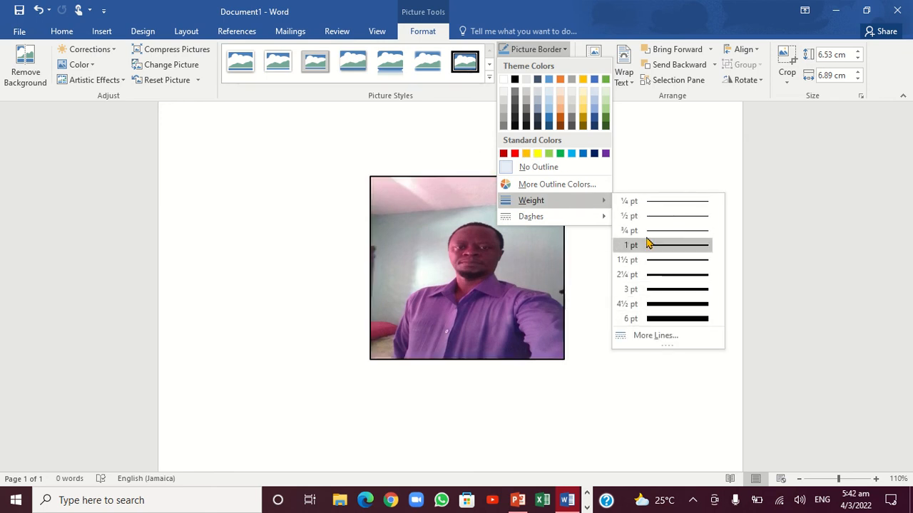
mouse_move(602, 216)
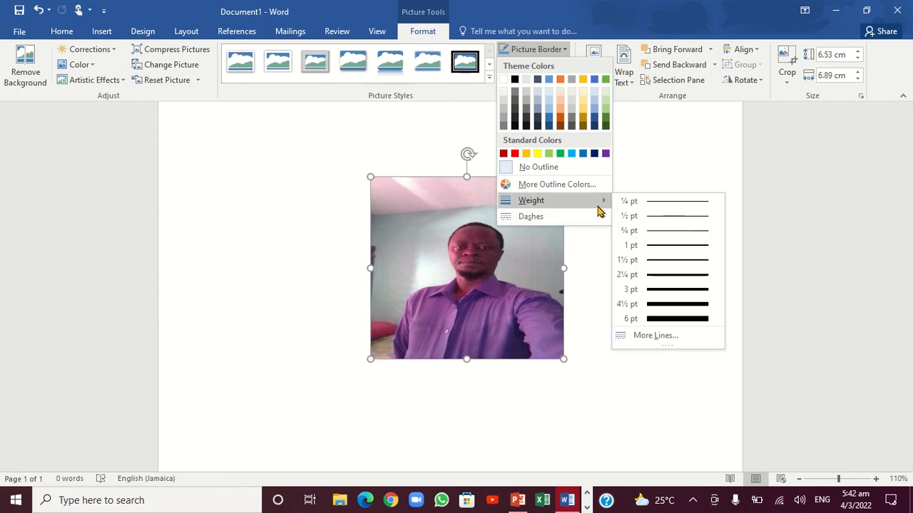
left_click(605, 269)
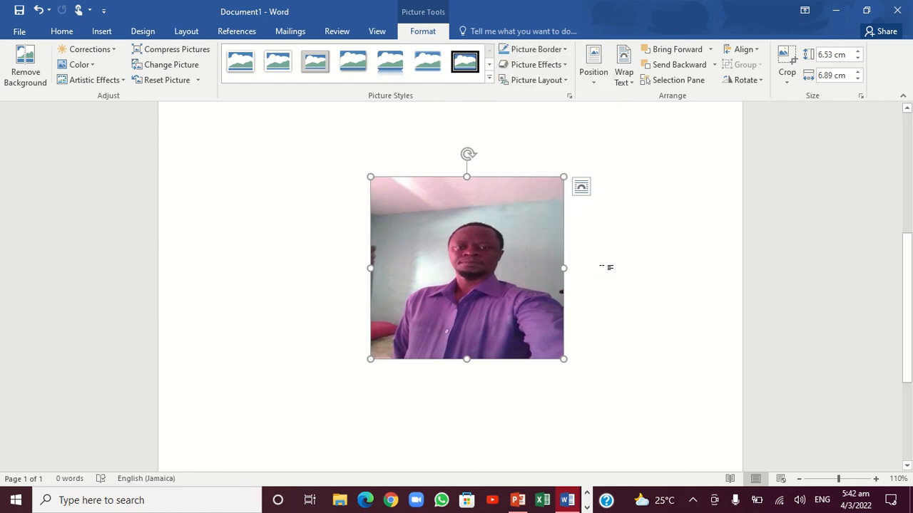
Copy the resized picture and paste two copies of it into the document as pictures
right_click(493, 228)
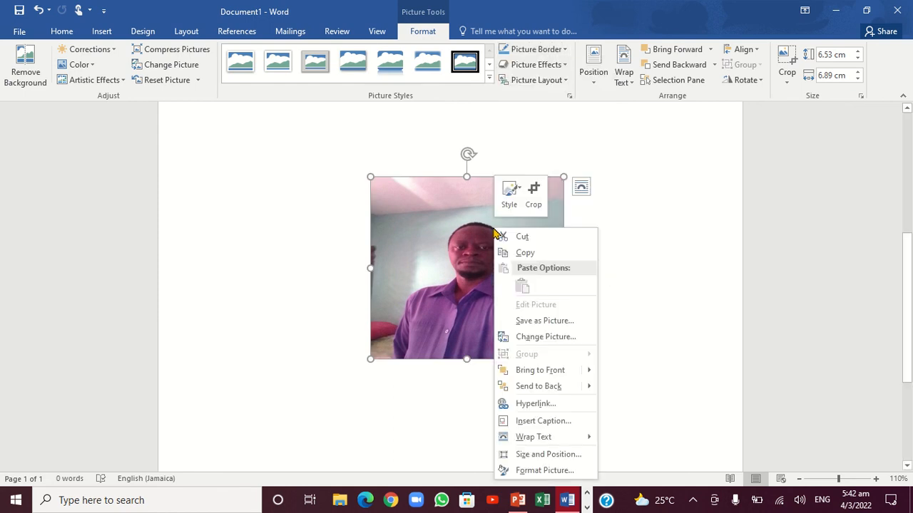
left_click(532, 253)
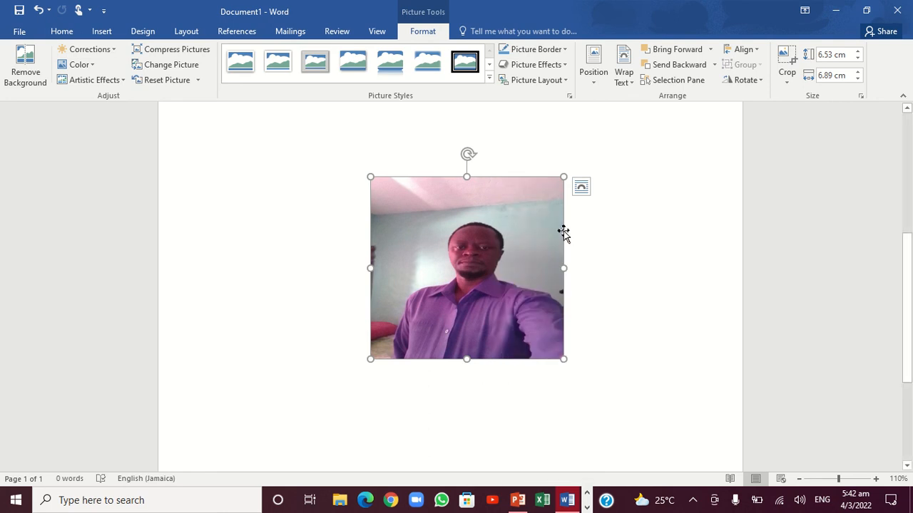
right_click(633, 201)
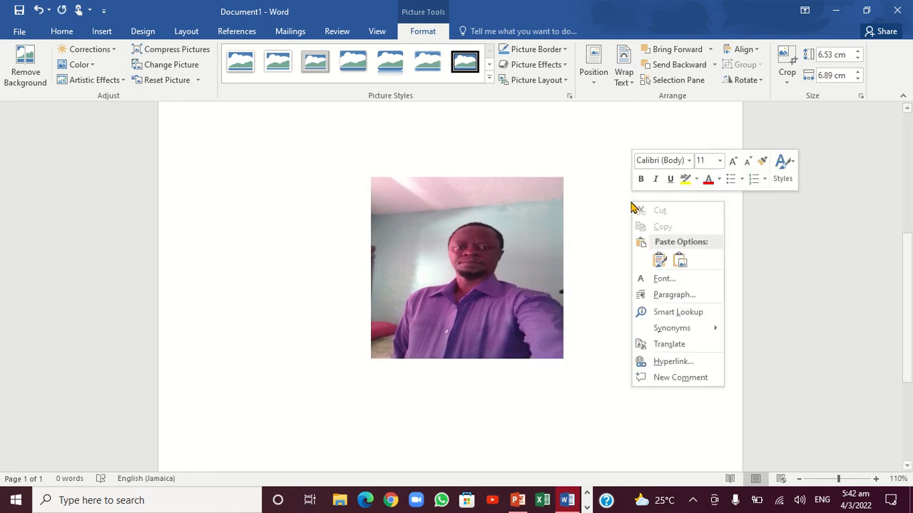
left_click(678, 261)
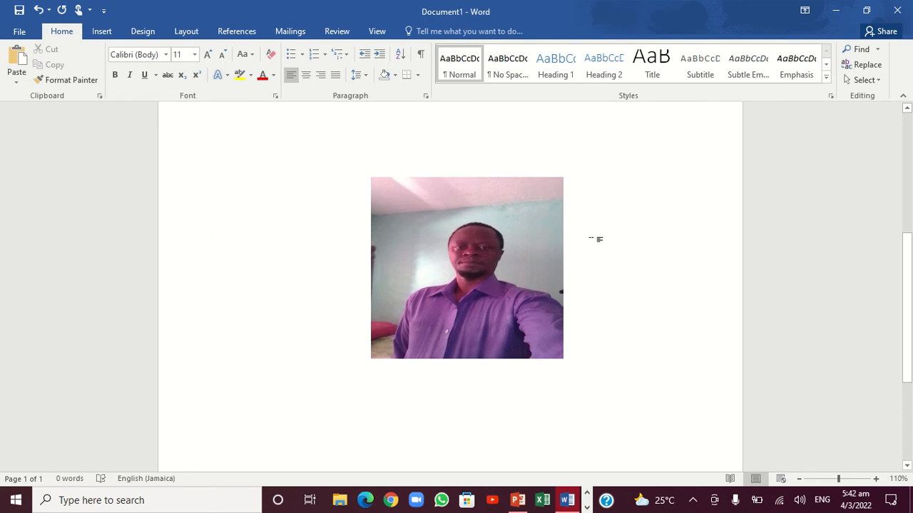
right_click(526, 278)
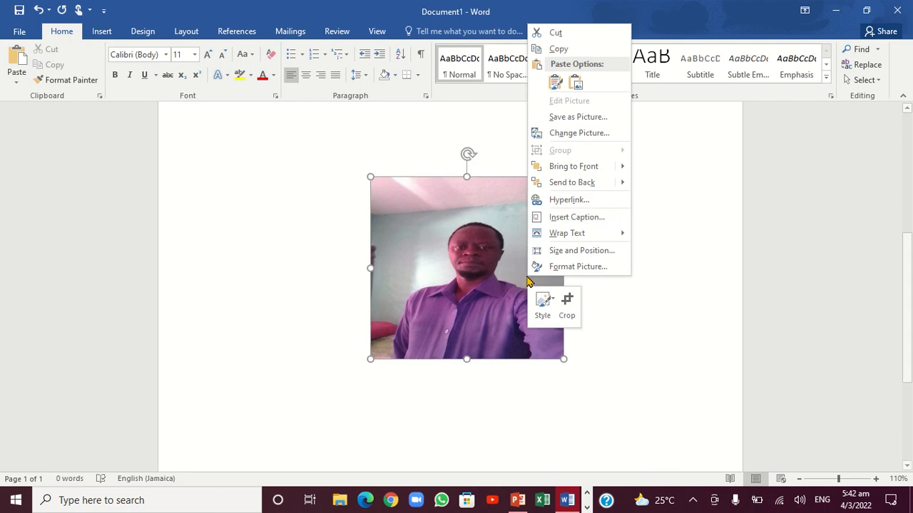
left_click(558, 49)
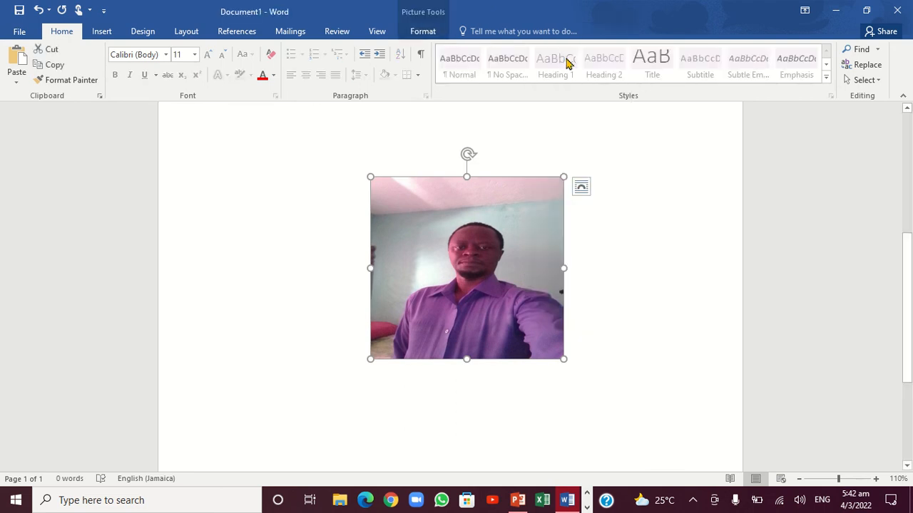
right_click(627, 202)
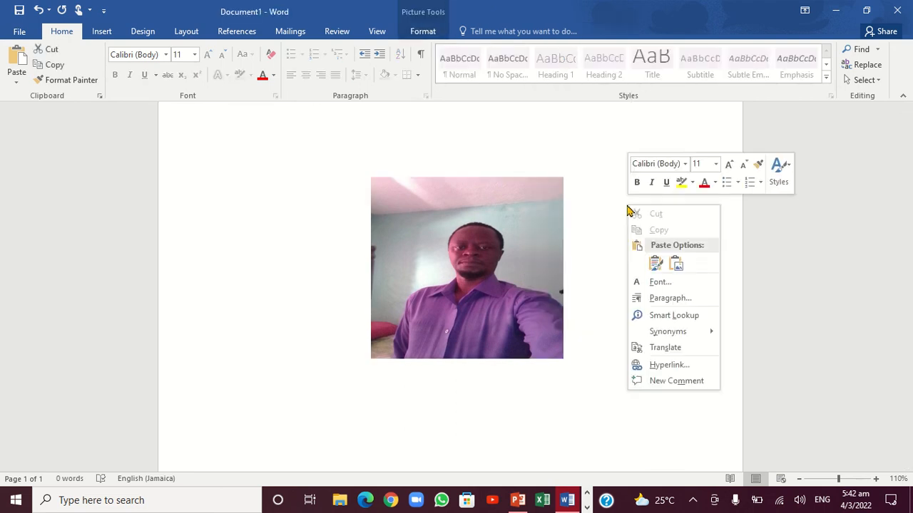
left_click(676, 264)
Move the original picture toward the page's left margin and slightly down
left_click_drag(509, 245, 377, 266)
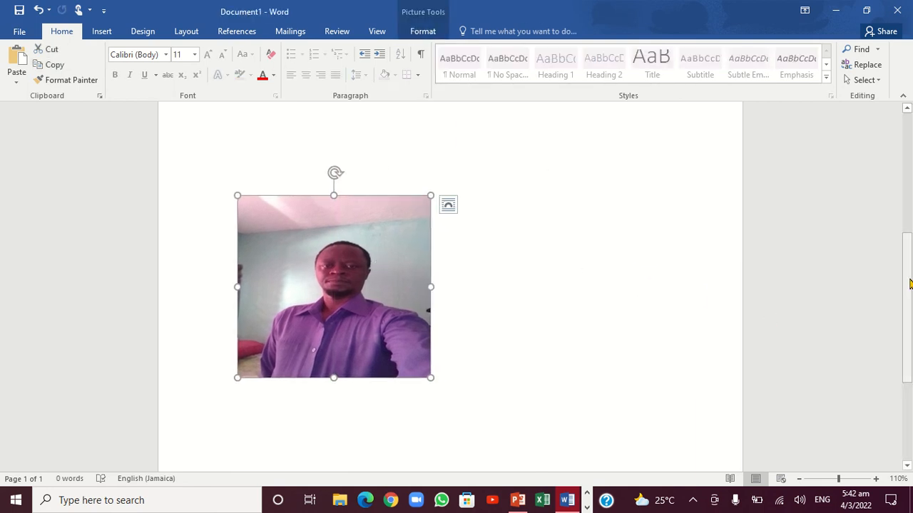
scroll(906, 305, "down", 4)
scroll(905, 299, "up", 5)
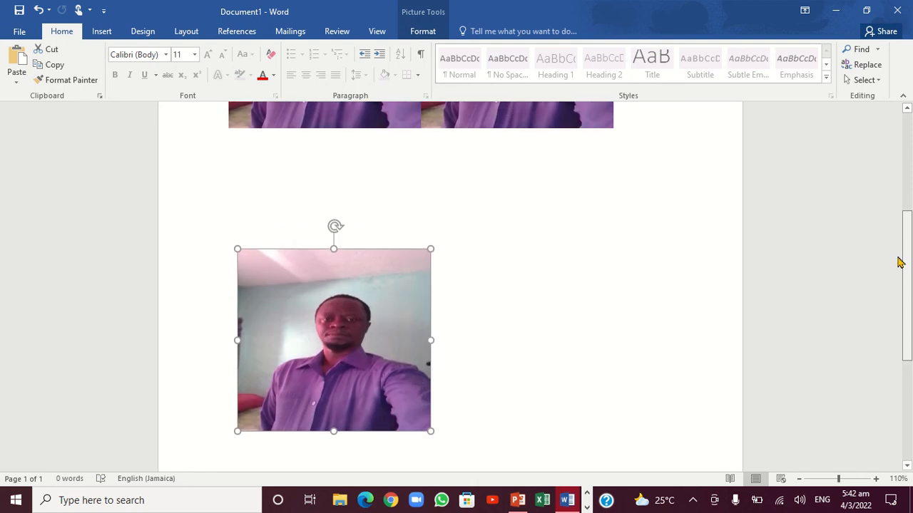
Set the text wrapping of both pasted copies at the page's upper part to Behind Text
scroll(898, 261, "up", 3)
mouse_move(549, 186)
left_mouse_down()
mouse_move(580, 191)
mouse_move(562, 193)
left_mouse_up()
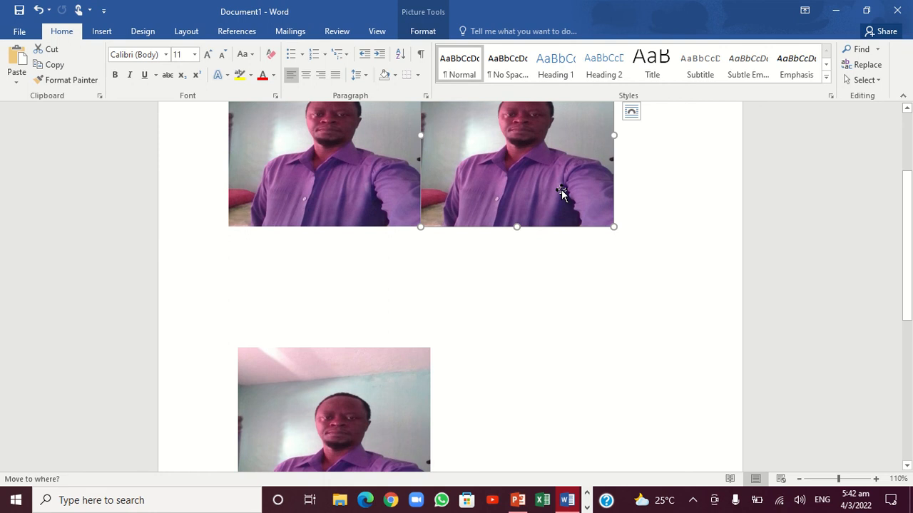
right_click(561, 192)
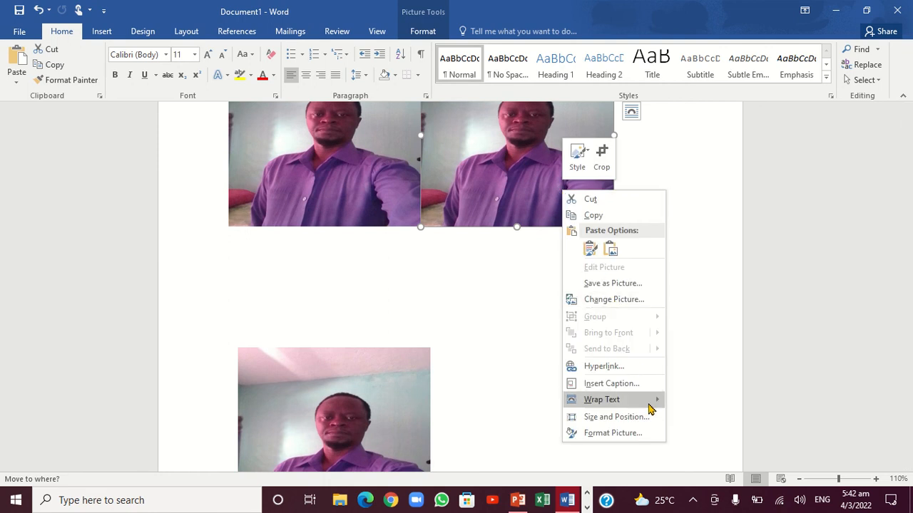
mouse_move(650, 404)
left_click(706, 380)
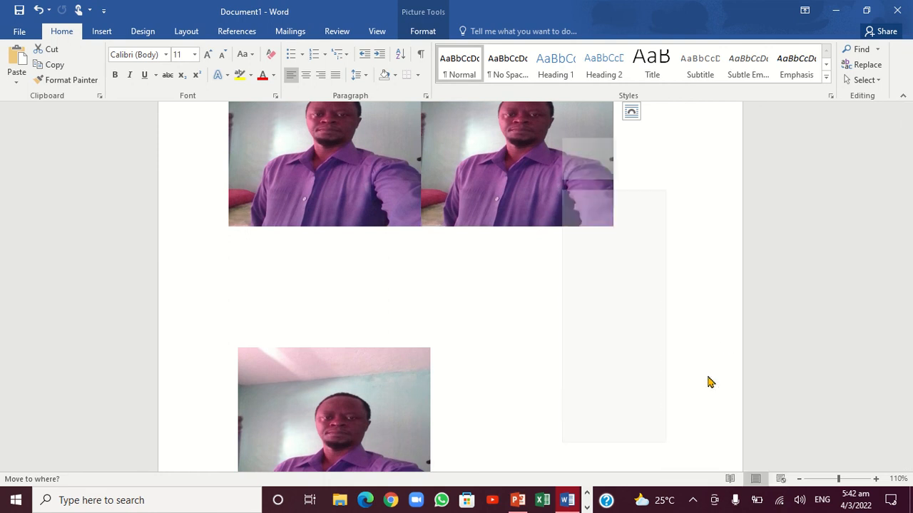
right_click(348, 178)
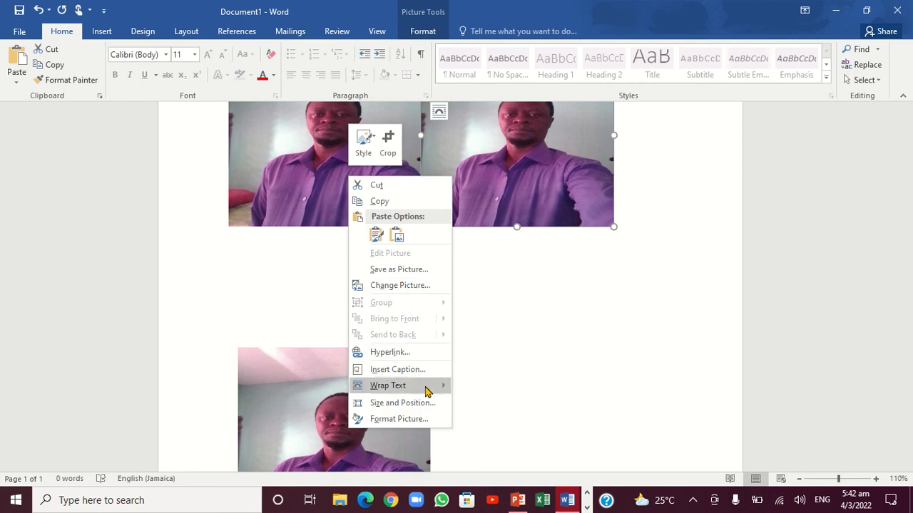
mouse_move(428, 389)
left_click(479, 357)
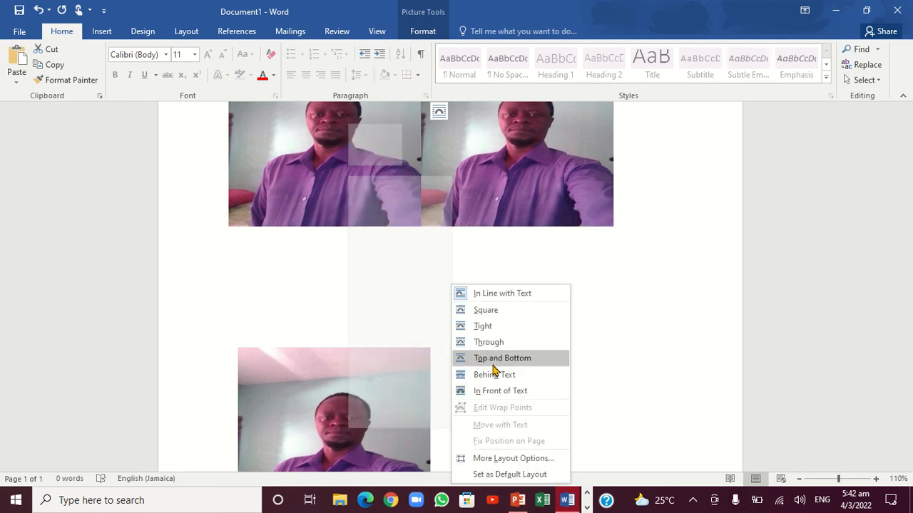
left_click(493, 374)
Move the right-hand pasted copy down and toward the page's right edge, leaving a gap beside the other copy
left_click_drag(520, 178, 571, 231)
left_click_drag(601, 221, 630, 241)
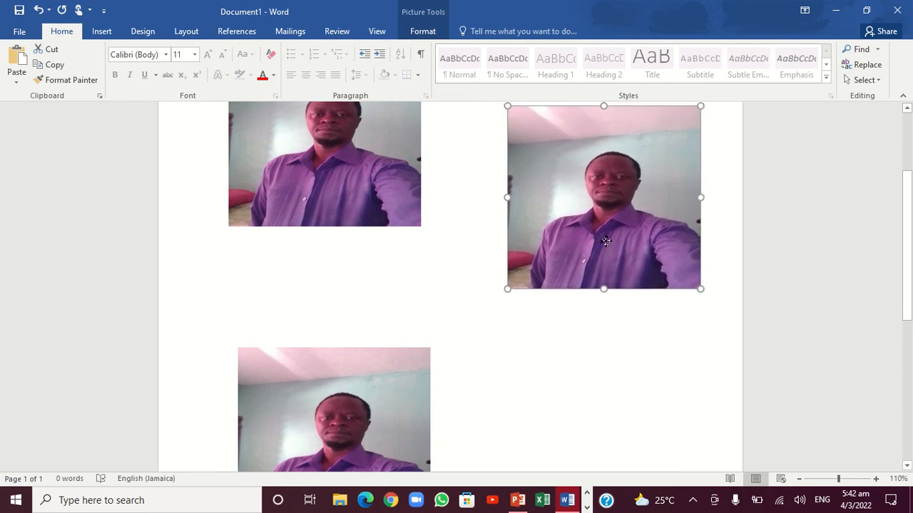
Move the upper-left copy down level with the right-hand copy and paste another copy as a picture
left_click_drag(355, 200, 386, 268)
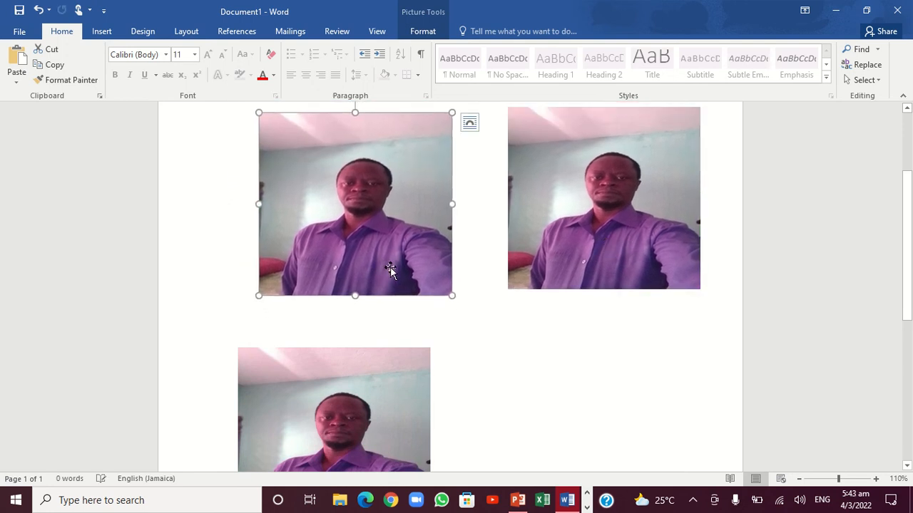
right_click(577, 370)
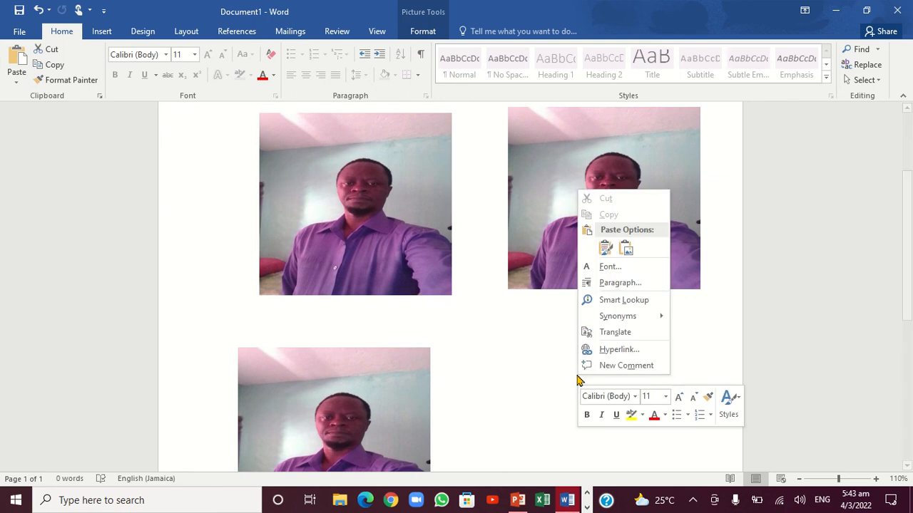
left_click(624, 250)
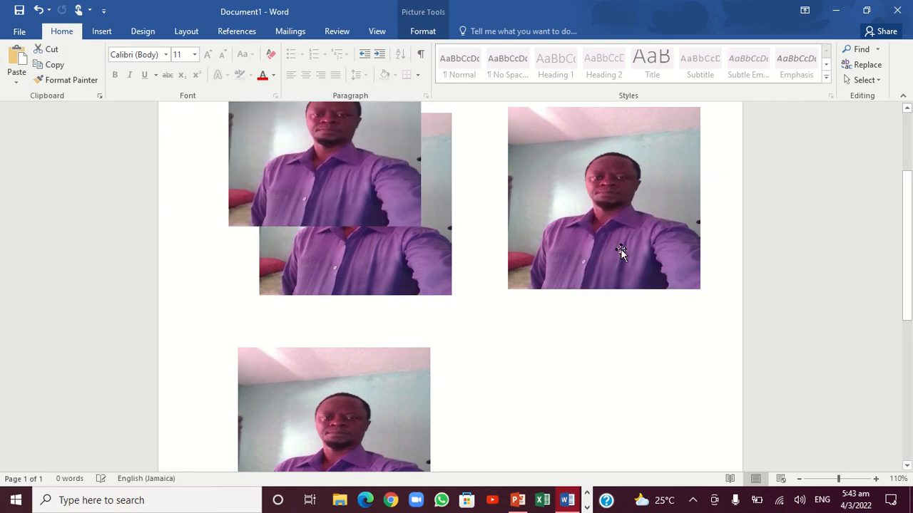
Set the newly pasted copy's text wrapping to Behind Text and move it level beside the lower picture, near the page's right side
right_click(368, 143)
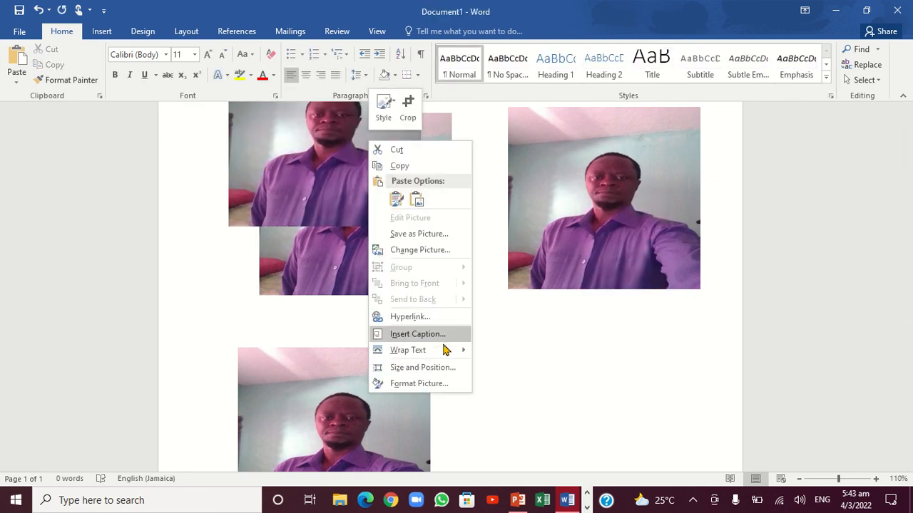
mouse_move(450, 361)
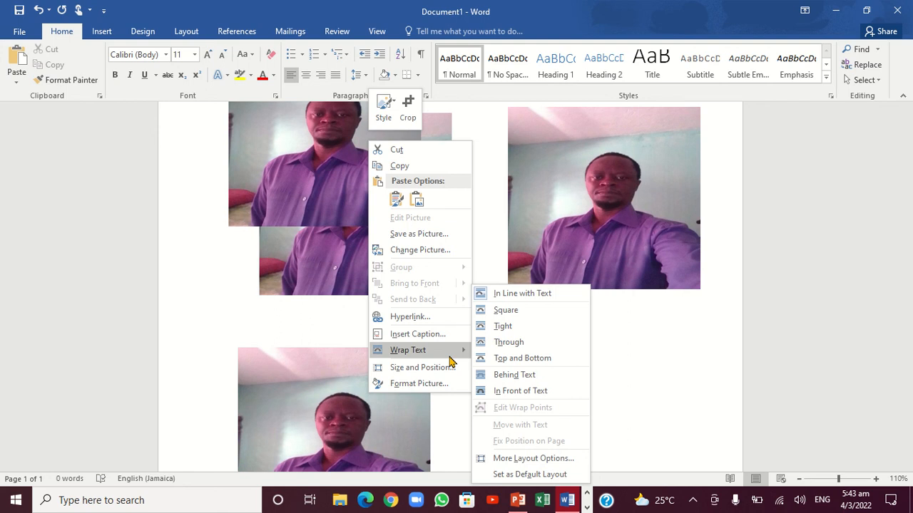
left_click(527, 375)
left_click(372, 204)
left_click_drag(391, 220, 615, 471)
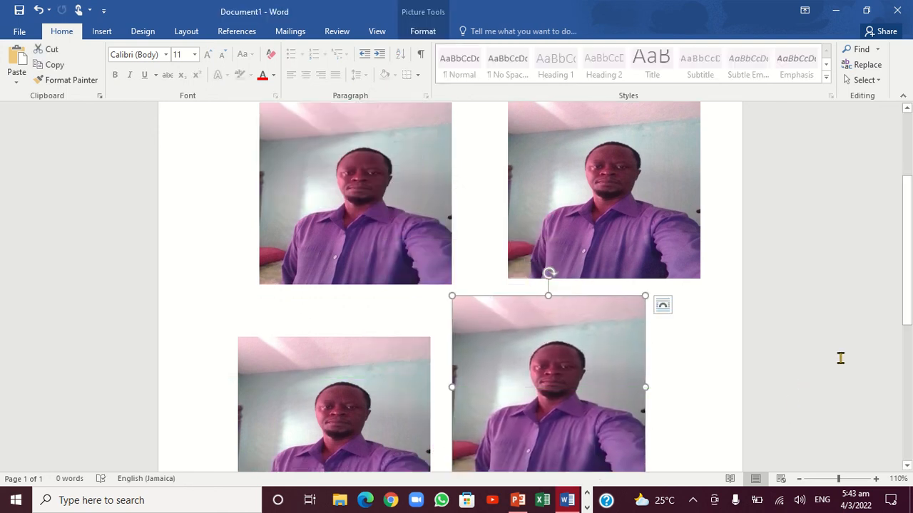
scroll(820, 300, "down", 3)
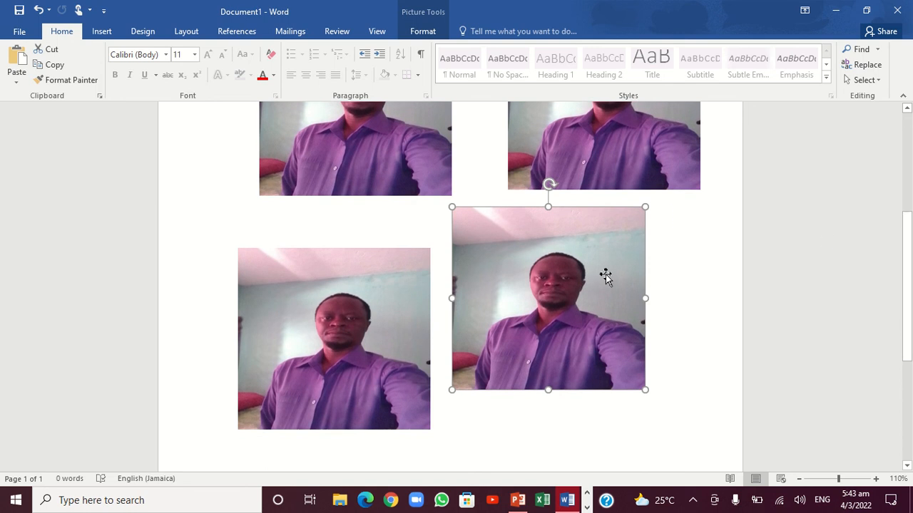
left_click_drag(580, 289, 622, 332)
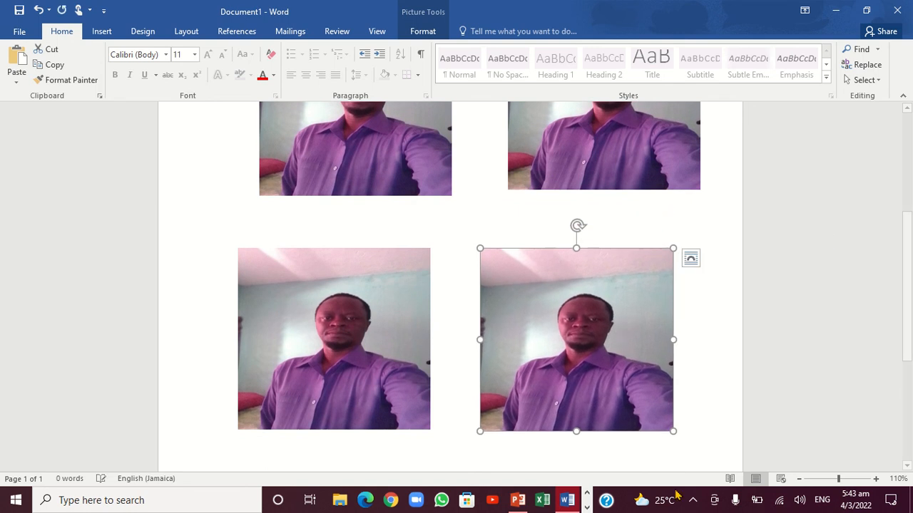
Shrink both lower pictures proportionally to a similar small size and move them roughly level with each other
left_click_drag(673, 432, 607, 369)
left_click_drag(578, 313, 661, 363)
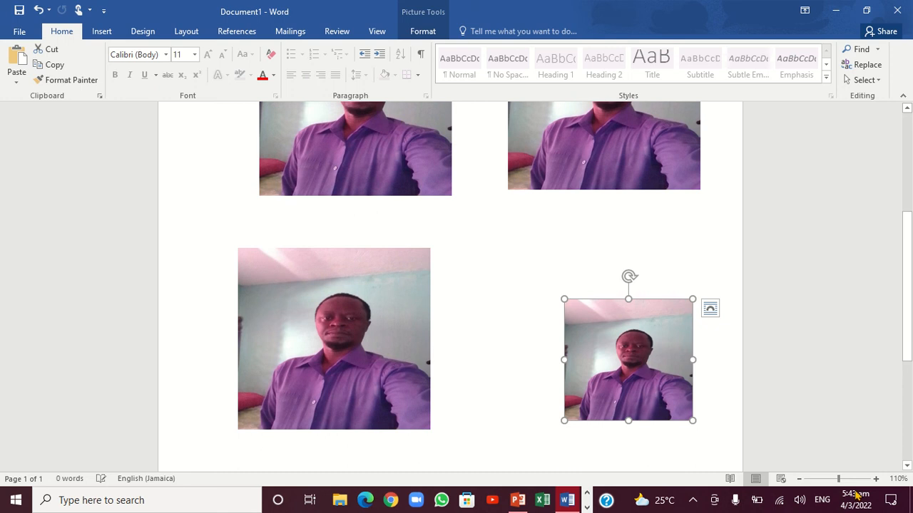
left_click(876, 480)
left_click(876, 480)
left_click(388, 350)
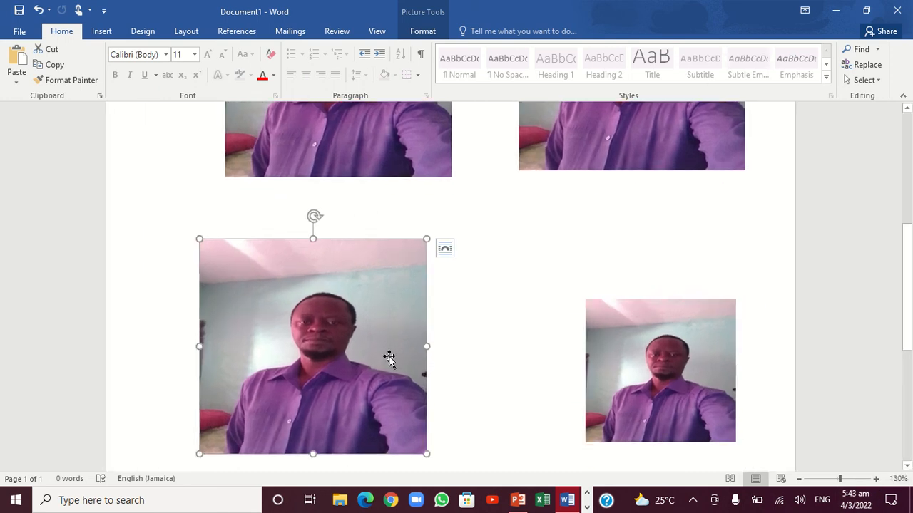
left_click_drag(427, 456, 383, 412)
left_click_drag(347, 351, 412, 368)
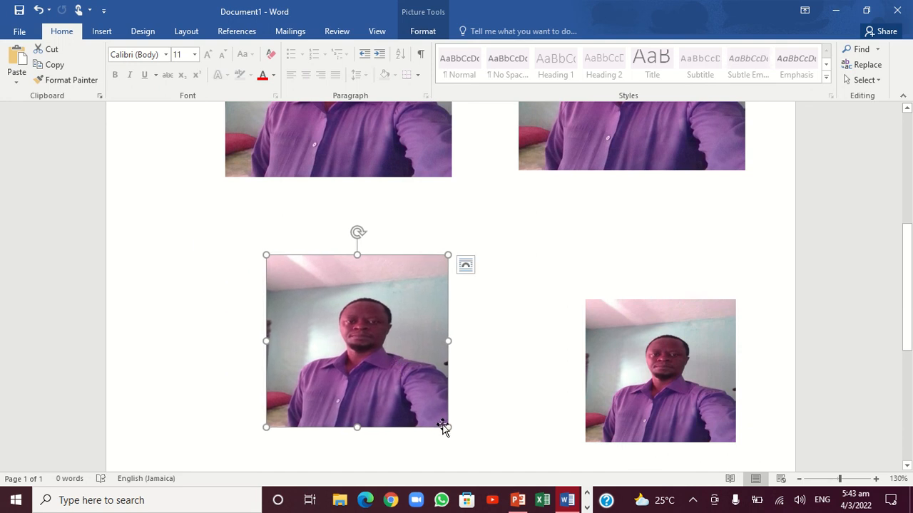
left_click_drag(445, 425, 405, 386)
left_click_drag(363, 333, 396, 356)
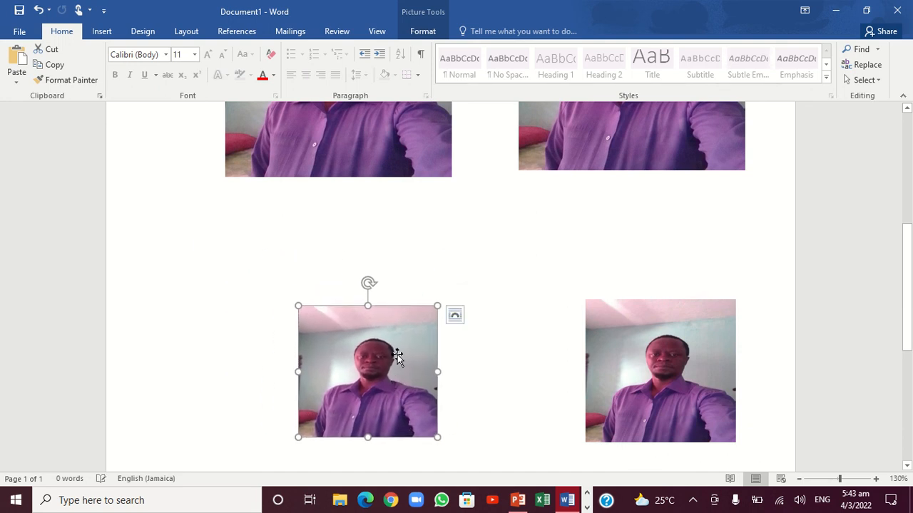
Shrink the upper-left picture to about the size of the lower ones and move it down above the lower-left picture
left_click_drag(412, 152, 424, 221)
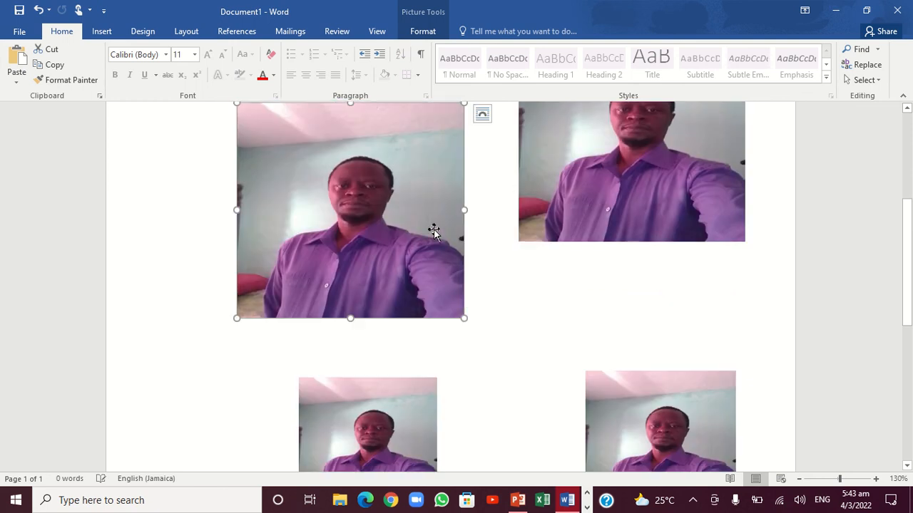
left_click_drag(465, 318, 383, 243)
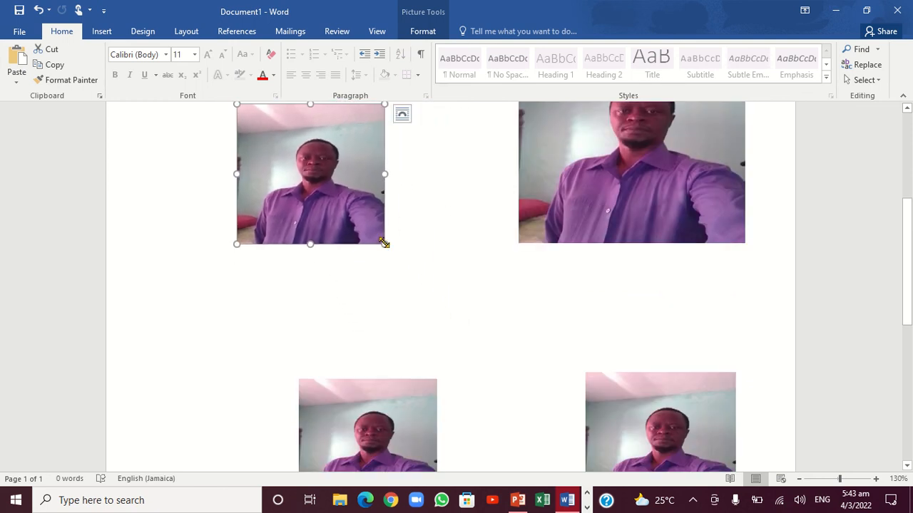
left_click_drag(341, 178, 376, 243)
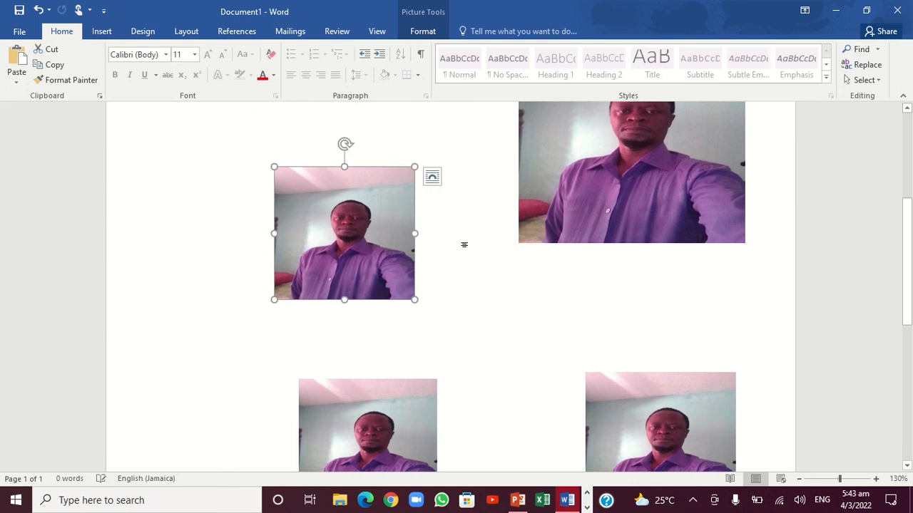
Lower the upper-right picture beside the upper-left one and shrink it to roughly the same size
left_click_drag(595, 234, 598, 279)
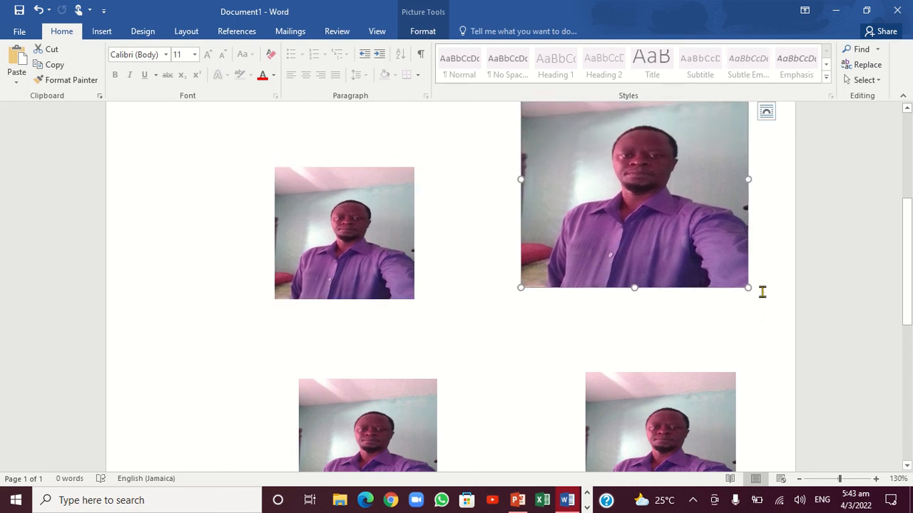
left_click_drag(751, 290, 692, 234)
left_click_drag(647, 191, 644, 265)
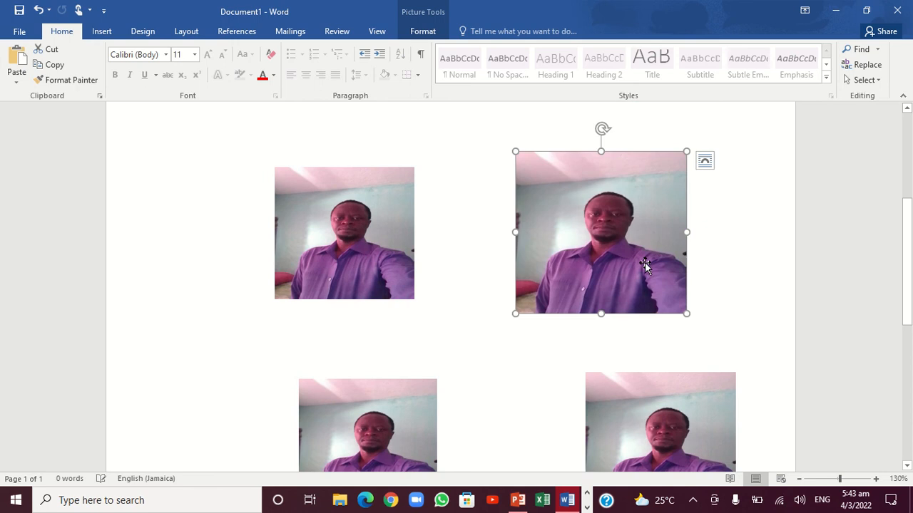
left_click_drag(688, 313, 653, 283)
Move the four pictures closer together into a two-by-two arrangement and slightly stretch the lower-left picture's height
left_click_drag(587, 229, 641, 207)
left_click_drag(391, 210, 452, 209)
left_click_drag(637, 416, 593, 357)
left_click_drag(414, 432, 463, 370)
left_click_drag(427, 446, 427, 455)
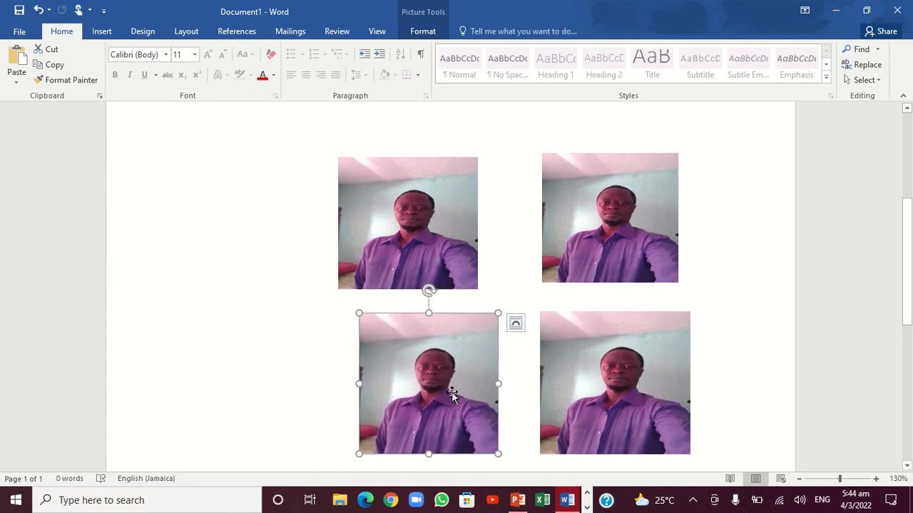
Fine-tune the two upper pictures and the lower-right one so the grid's columns line up with narrow, even gaps
left_click_drag(463, 216, 483, 217)
left_click_drag(595, 199, 585, 206)
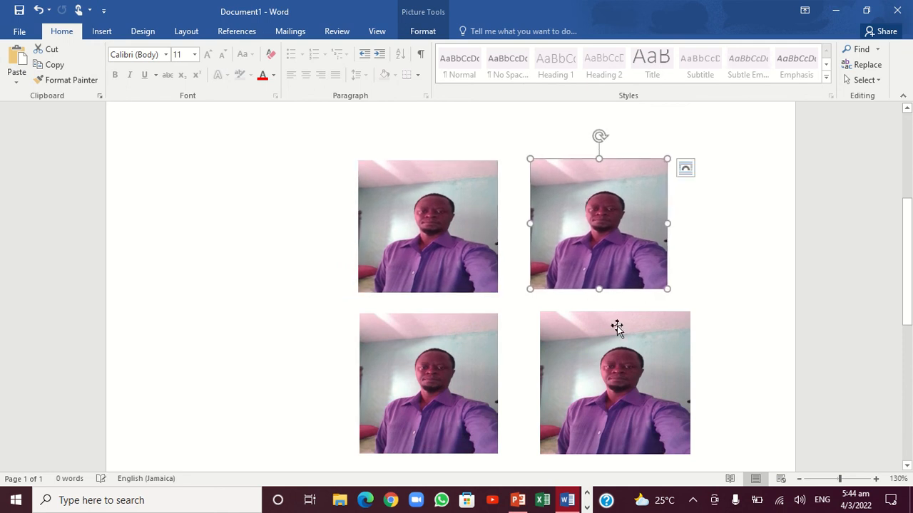
left_click_drag(612, 342, 594, 345)
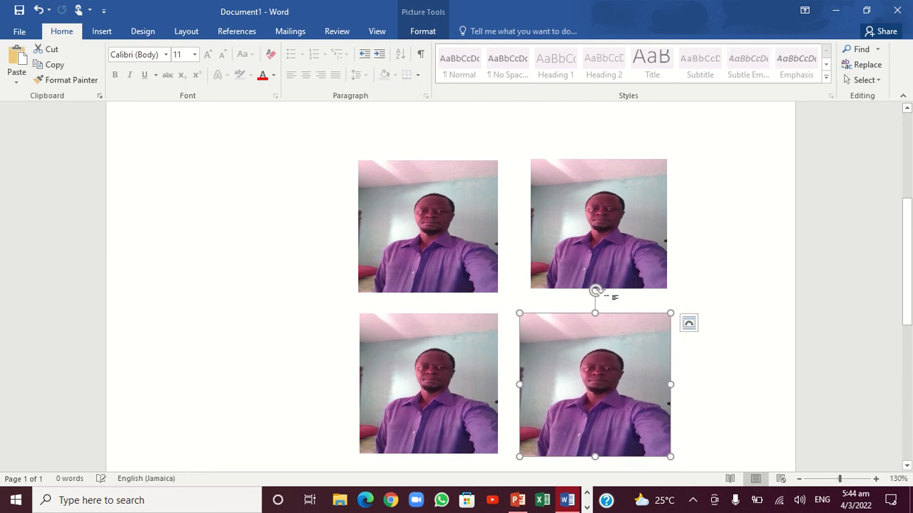
left_click_drag(607, 274, 593, 280)
left_click_drag(592, 346, 585, 348)
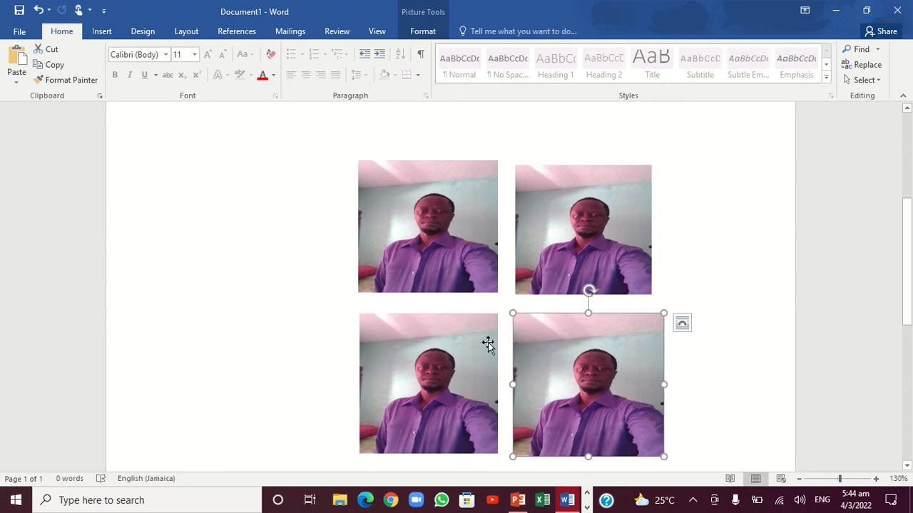
Select all four pictures together and group them into one object
left_click(440, 368, "ctrl")
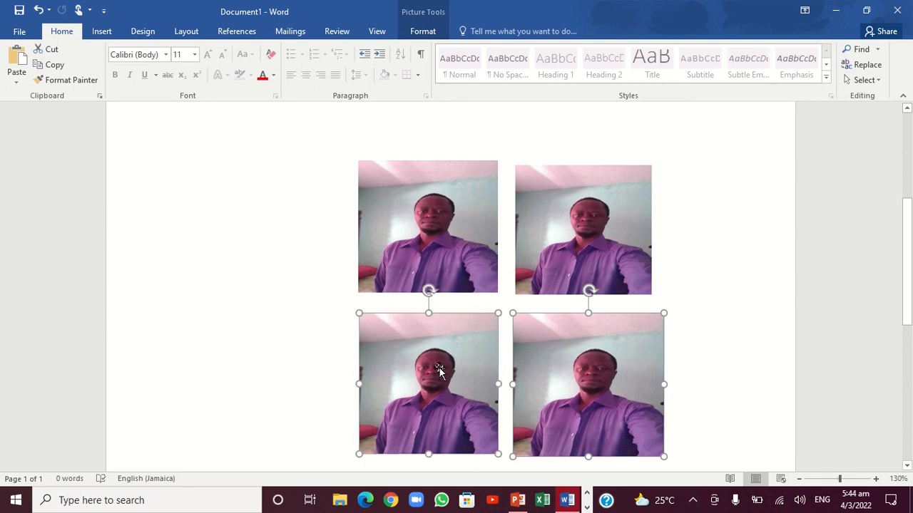
left_click(460, 250, "ctrl")
left_click(554, 236, "ctrl")
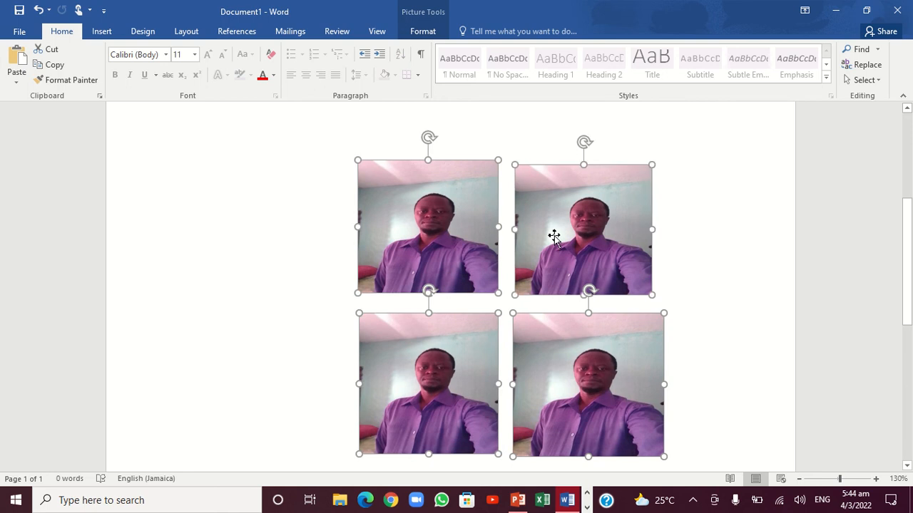
left_click(423, 31)
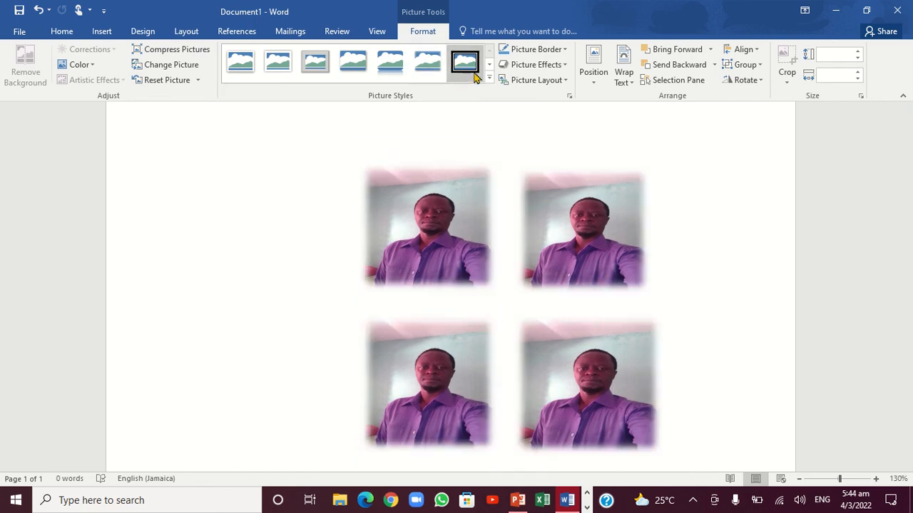
left_click(488, 80)
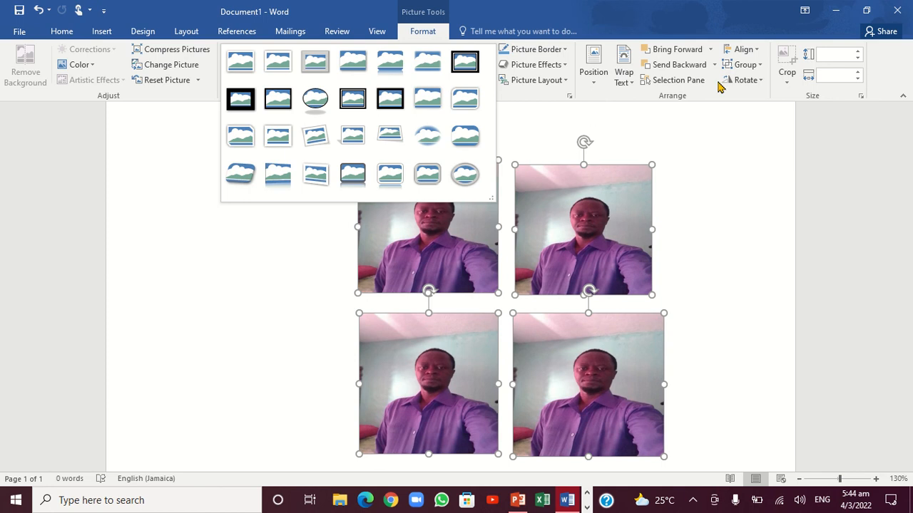
left_click(761, 67)
left_click(762, 87)
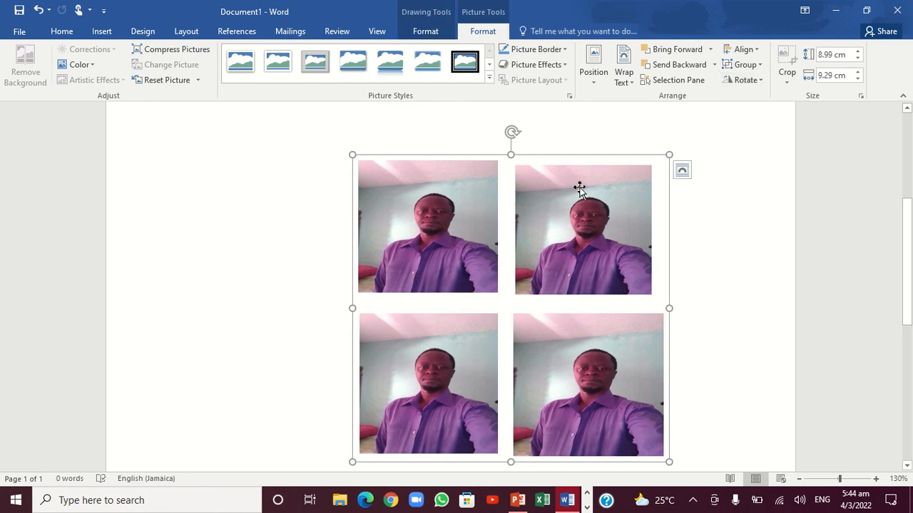
Nudge the picture group slightly left and down and apply the tilted white-frame picture style to it
mouse_move(579, 188)
left_mouse_down()
mouse_move(552, 192)
mouse_move(603, 188)
mouse_move(570, 192)
left_mouse_up()
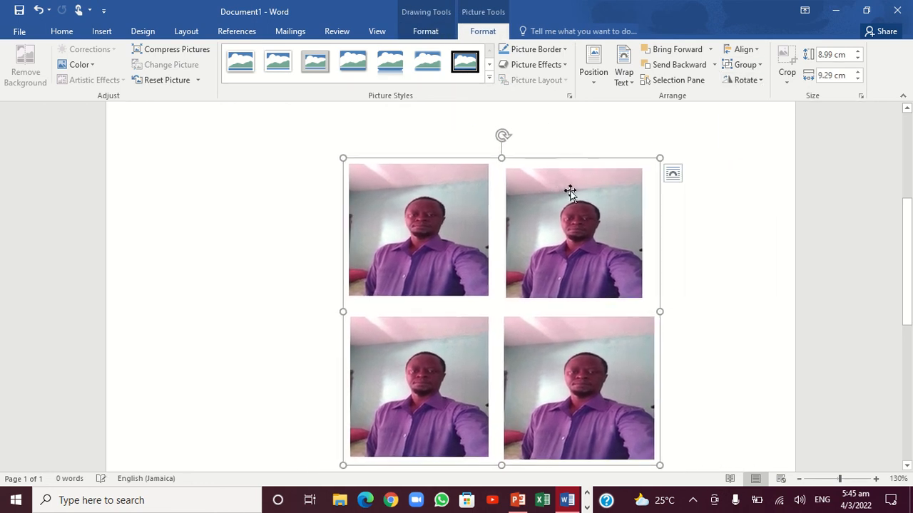
left_click(489, 79)
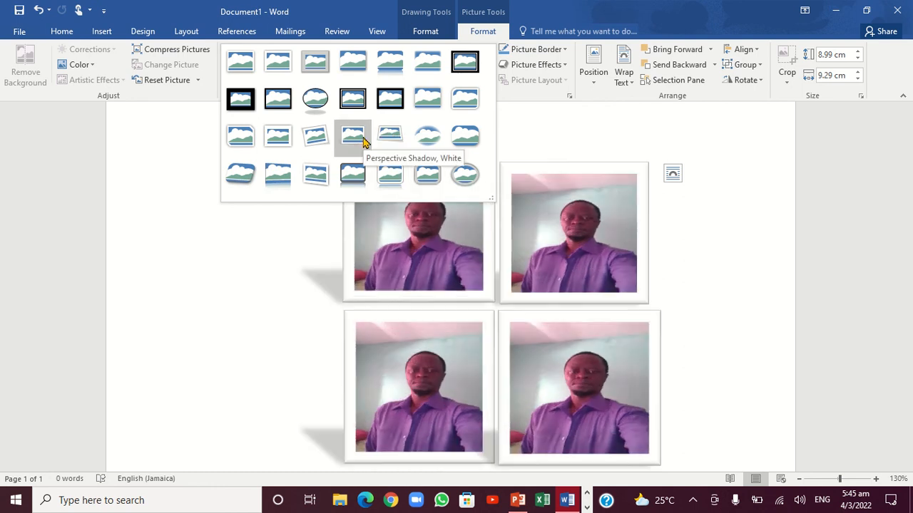
left_click(316, 137)
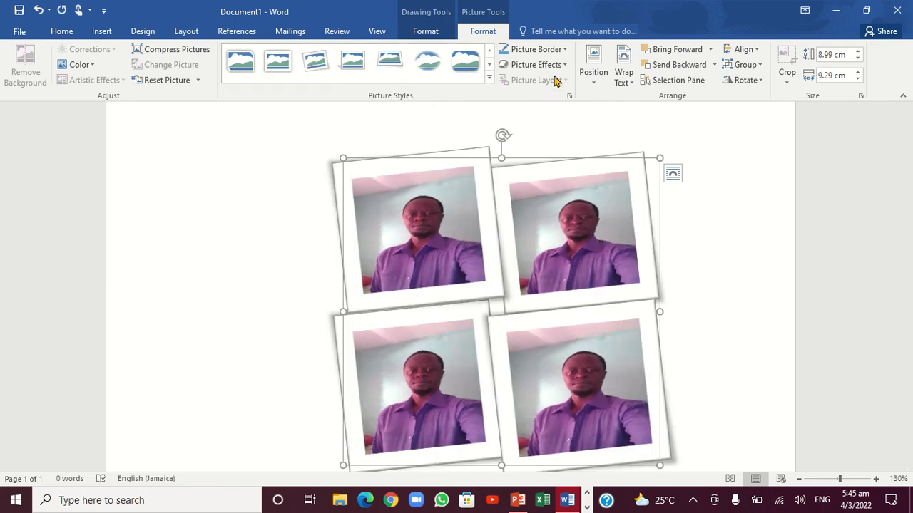
Set the picture border weight of the grouped pictures to 6 pt
left_click(565, 50)
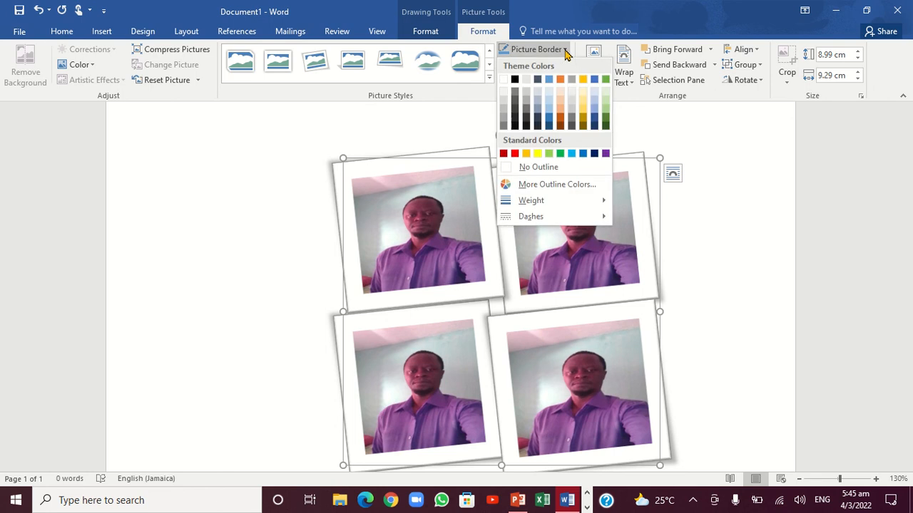
mouse_move(591, 205)
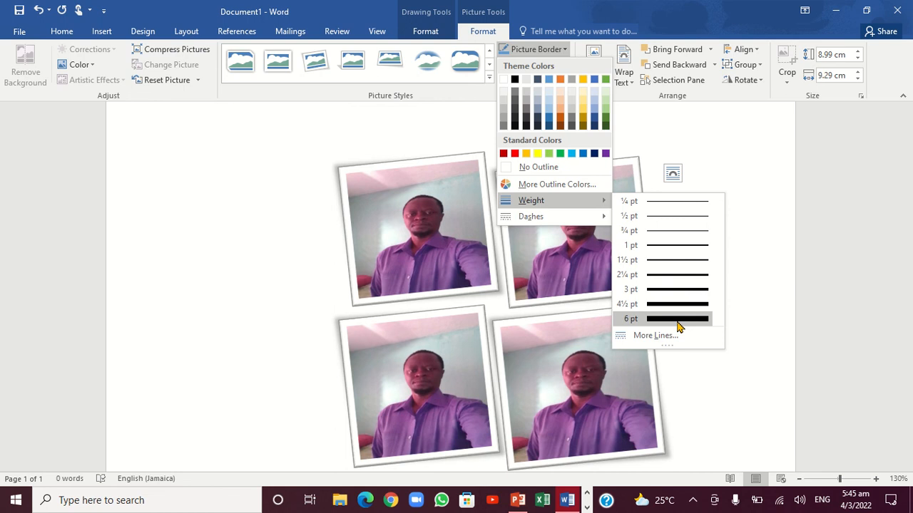
left_click(678, 326)
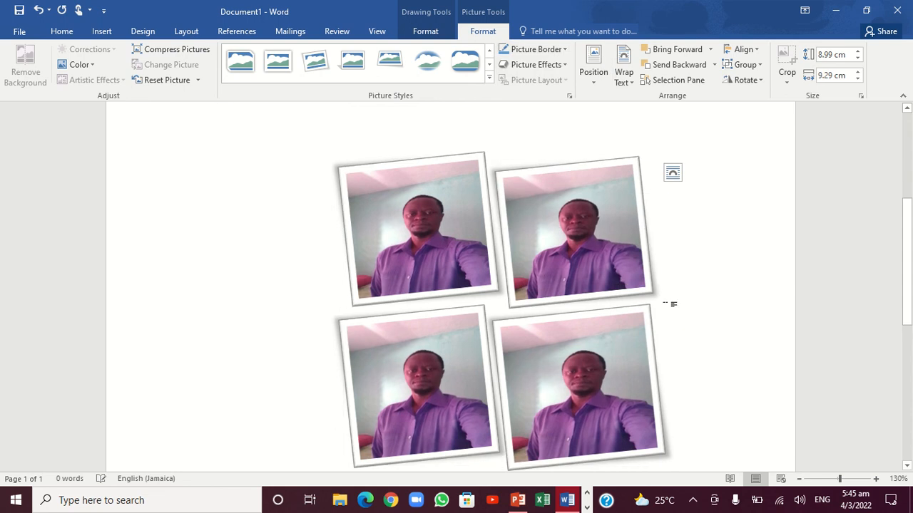
left_click(563, 52)
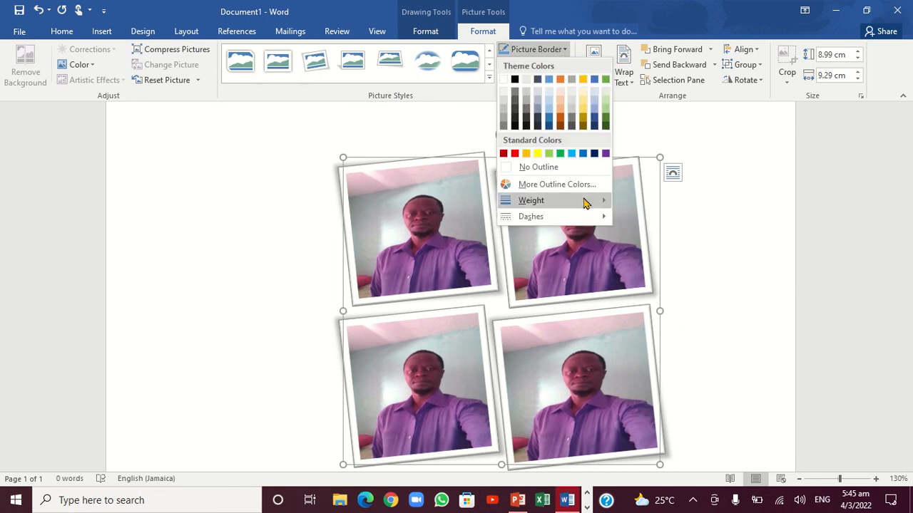
mouse_move(602, 220)
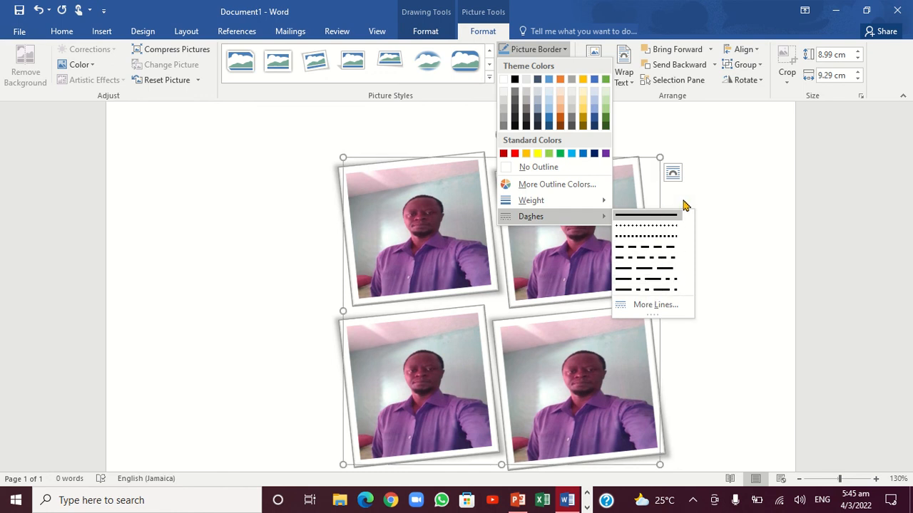
left_click(722, 188)
left_click(719, 187)
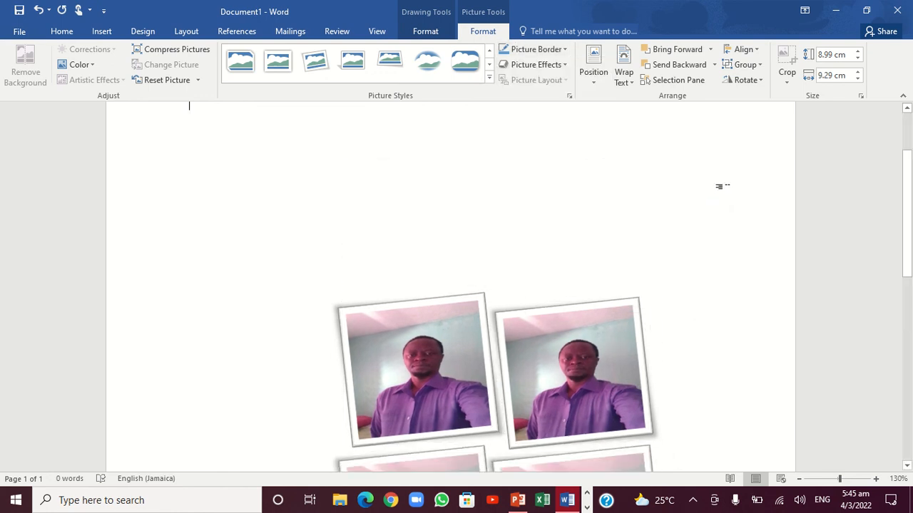
Move the picture group up the page and shrink it from its upper-right corner to about 6.33 cm high and 5.77 cm wide
left_click_drag(534, 363, 524, 192)
left_click(719, 202)
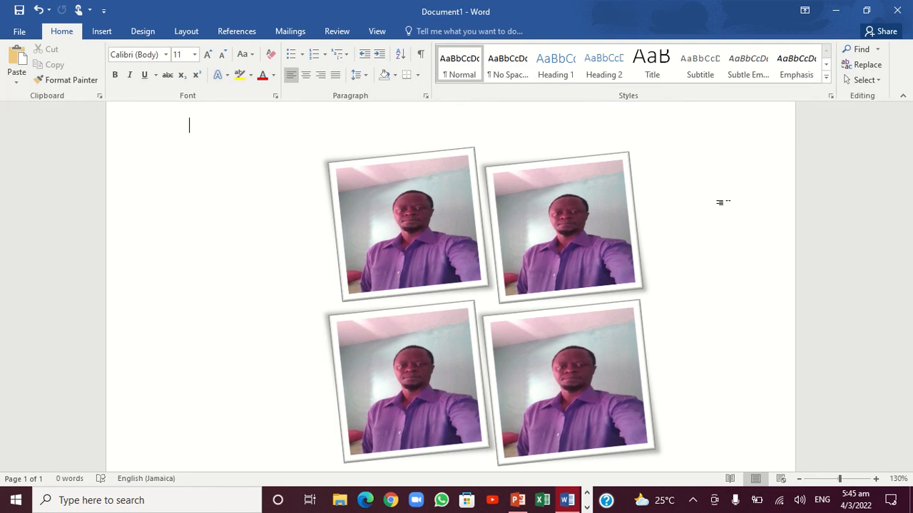
left_click(557, 196)
left_click_drag(649, 151, 535, 239)
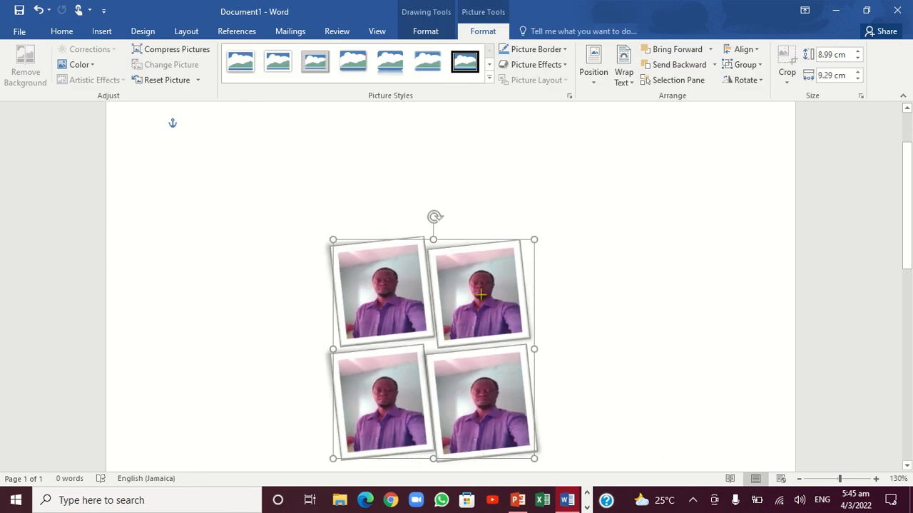
Copy the picture group and paste it into the document as a single picture
right_click(442, 312)
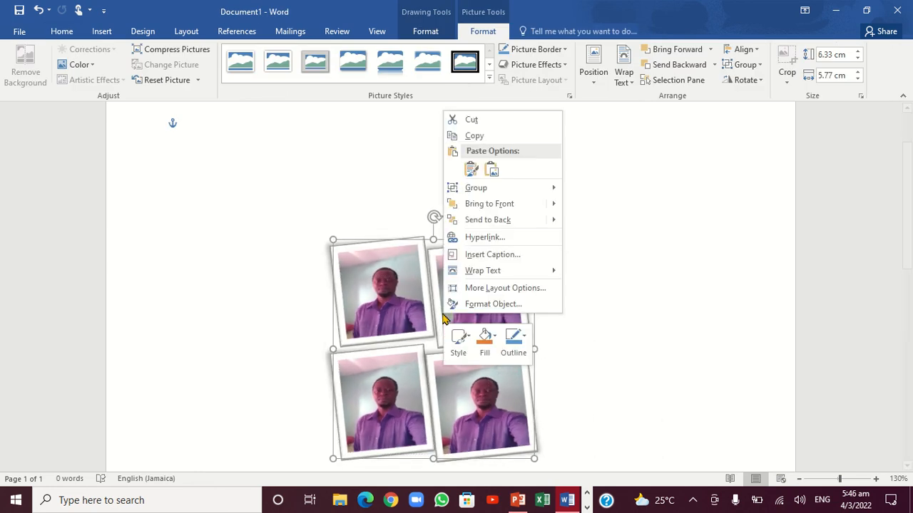
left_click(491, 137)
right_click(674, 252)
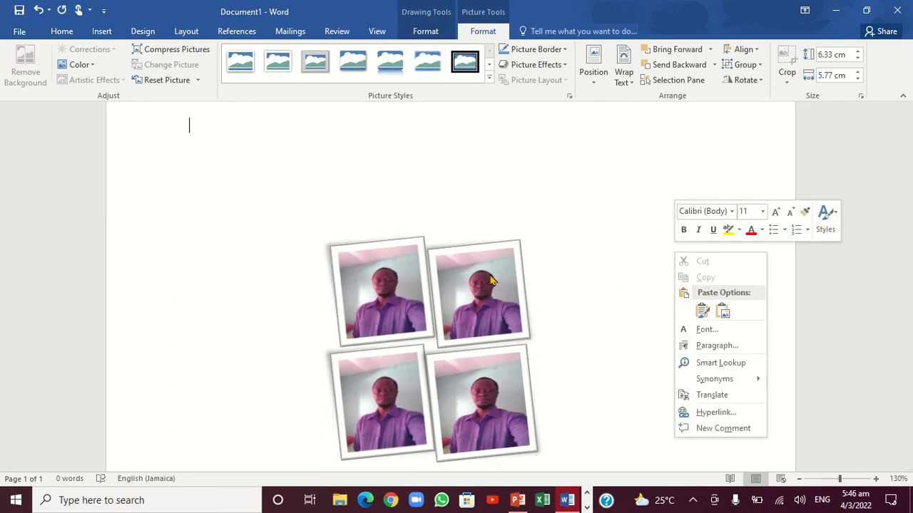
left_click(725, 313)
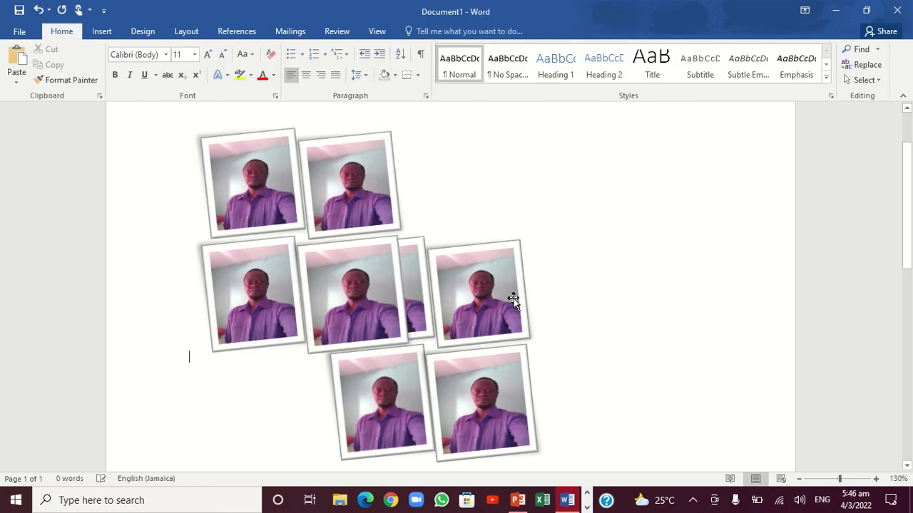
Set the text wrapping of the pasted four-photo picture to Behind Text
mouse_move(309, 219)
left_mouse_down()
mouse_move(450, 228)
mouse_move(306, 216)
left_mouse_up()
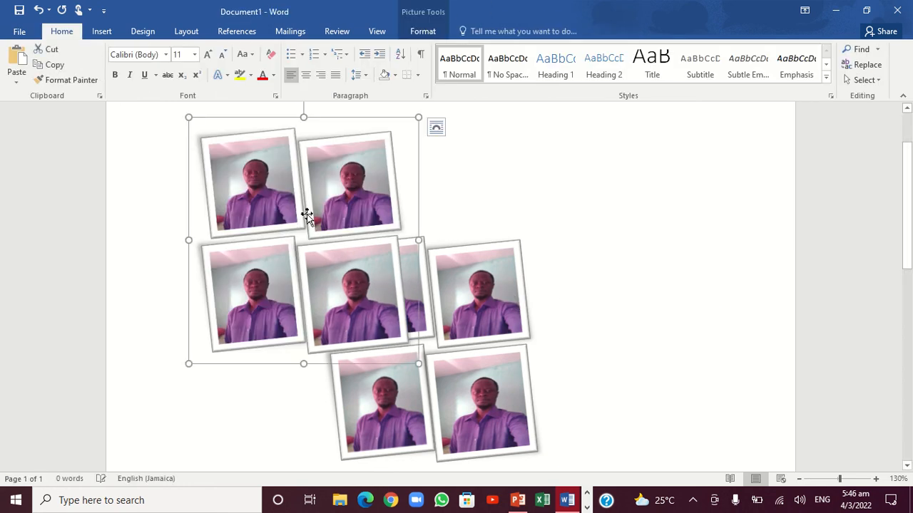
right_click(307, 215)
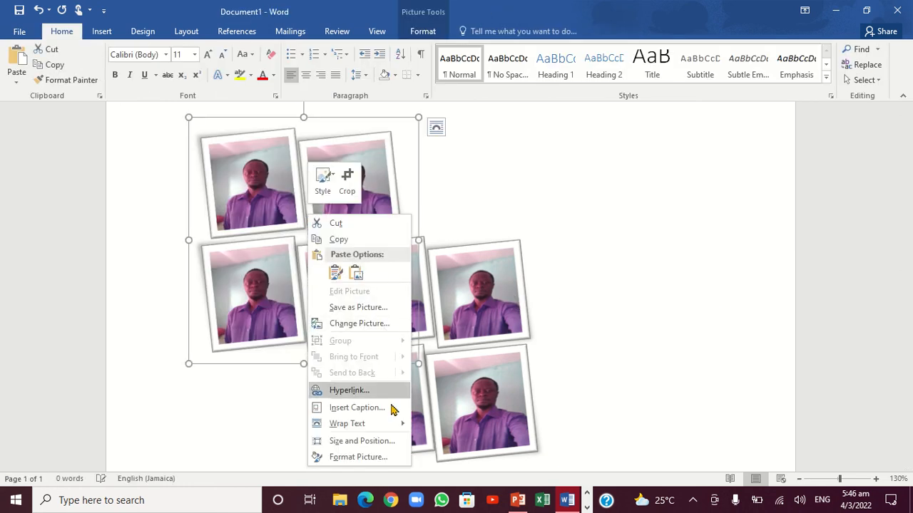
mouse_move(391, 425)
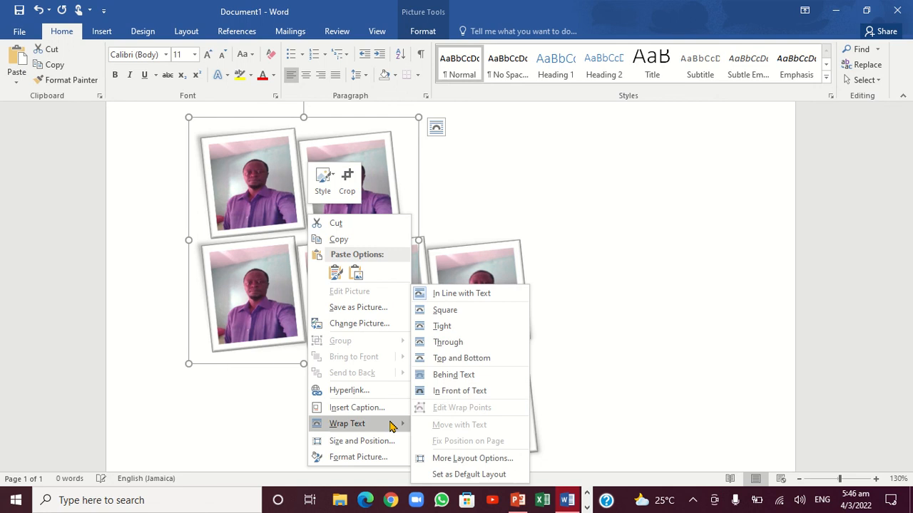
left_click(465, 375)
Arrange the pasted picture and the original group side by side at the same height, with the pasted one on the right, and deselect them
left_click_drag(376, 274, 696, 267)
left_click_drag(475, 271, 396, 200)
left_click_drag(605, 194, 569, 236)
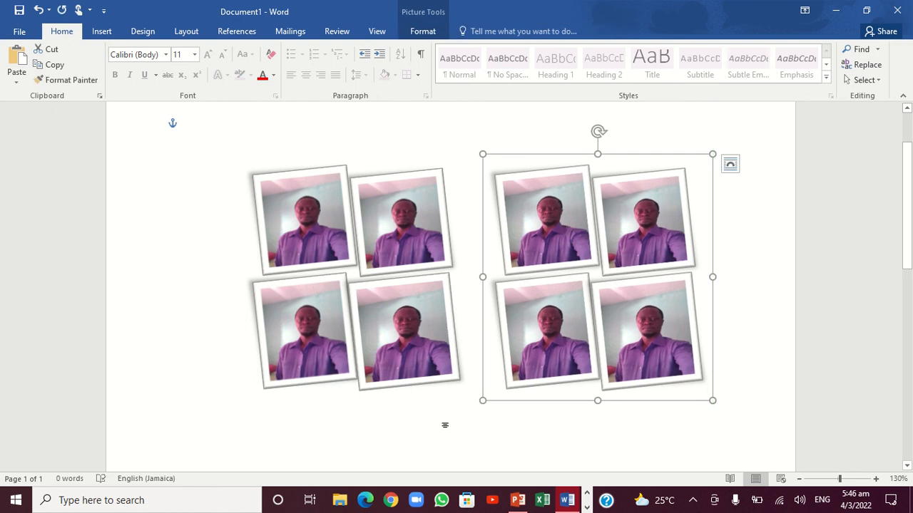
left_click(445, 425)
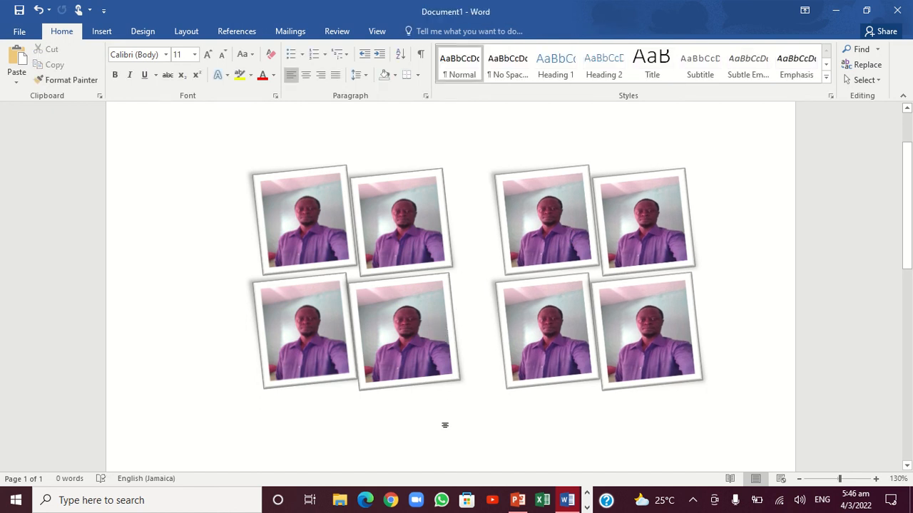